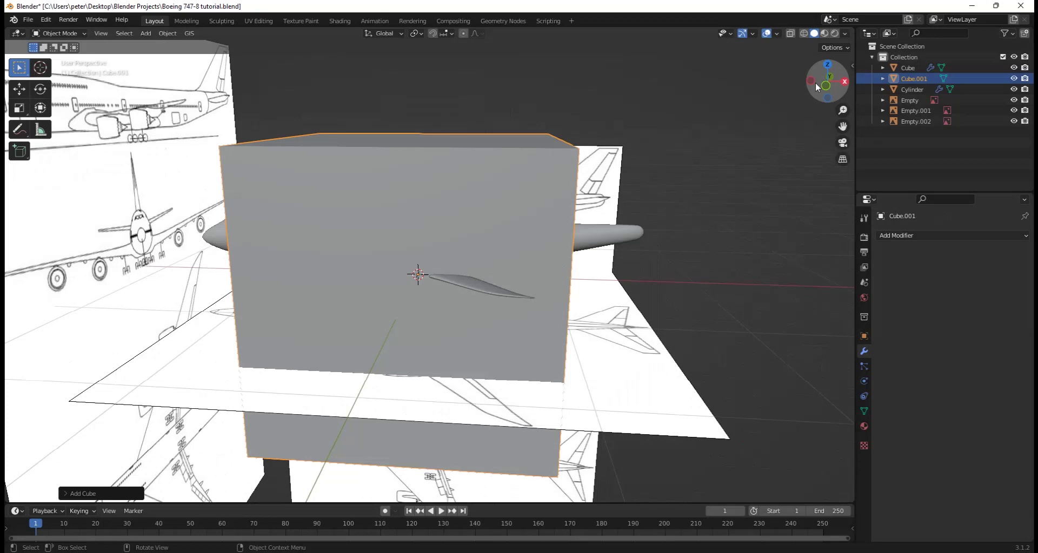
Scale the new cube Cube.001 down to a tiny block in side view
{"action": "left_click", "coordinate": [816, 82]}
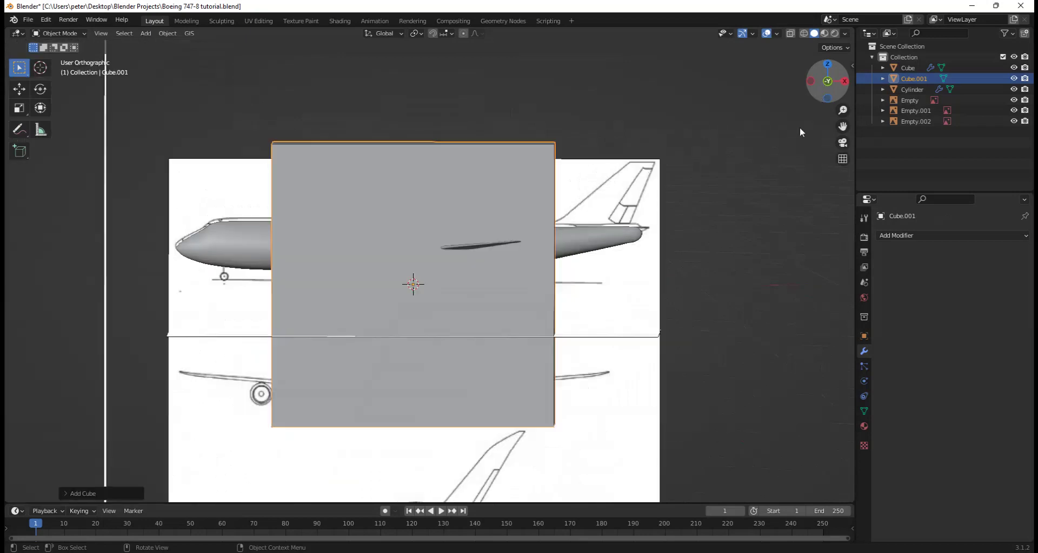
{"action": "key", "text": "s"}
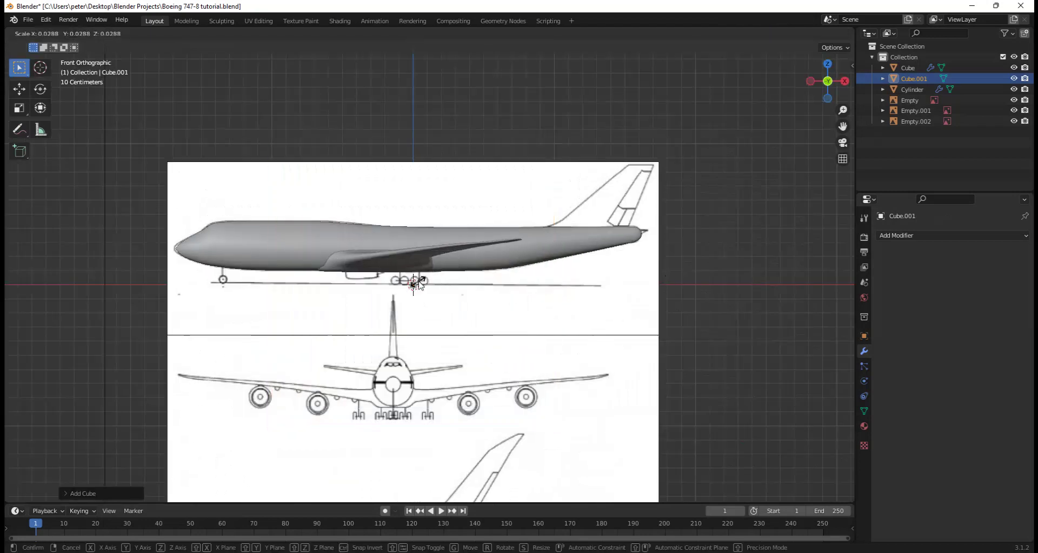
{"action": "left_click", "coordinate": [422, 285]}
{"action": "scroll", "coordinate": [607, 333], "scroll_direction": "up", "scroll_amount": 4}
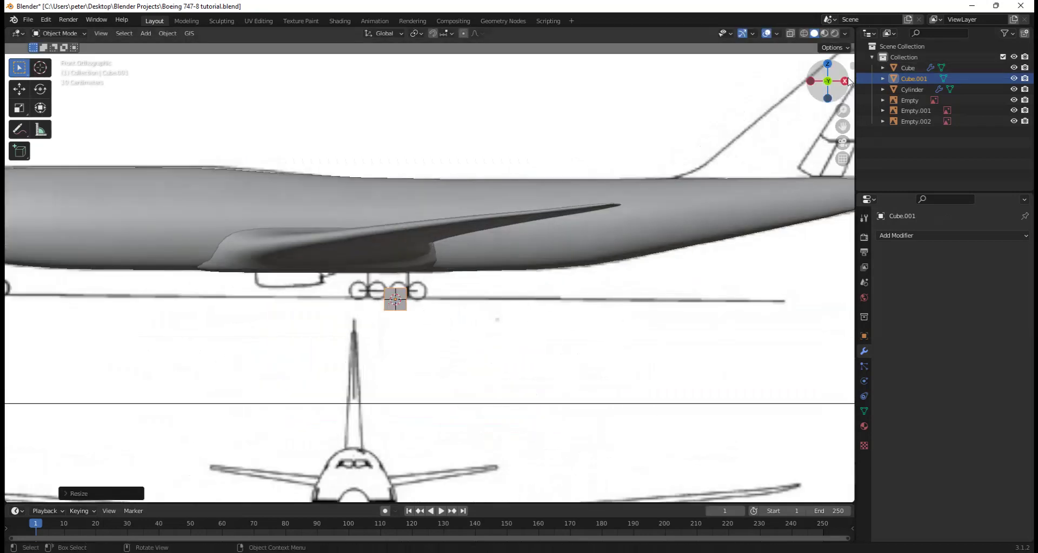
Move the small cube straight up along Z onto the top of the fuselage
{"action": "left_click", "coordinate": [845, 81]}
{"action": "key", "text": "g"}
{"action": "key", "text": "z"}
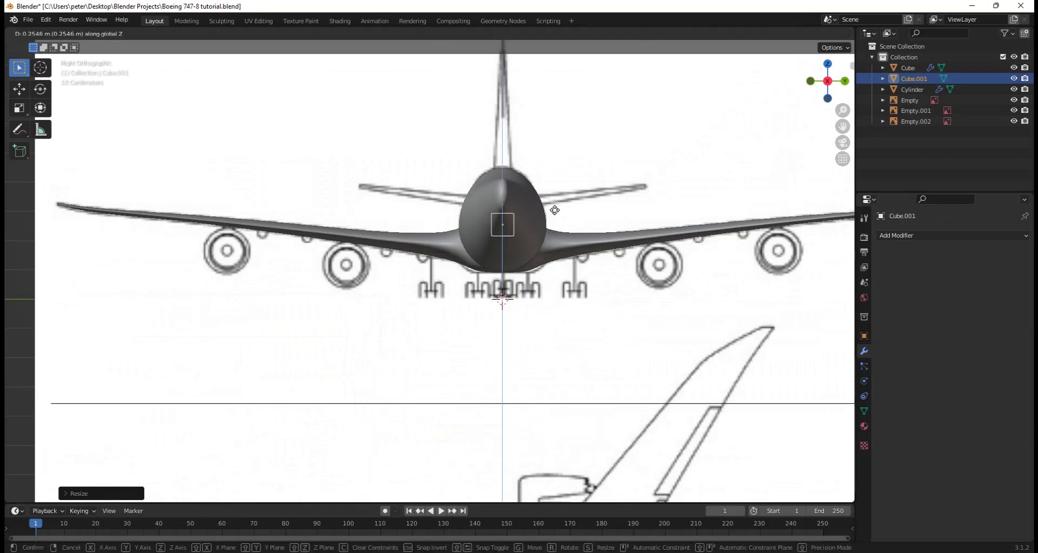
{"action": "left_click", "coordinate": [551, 213]}
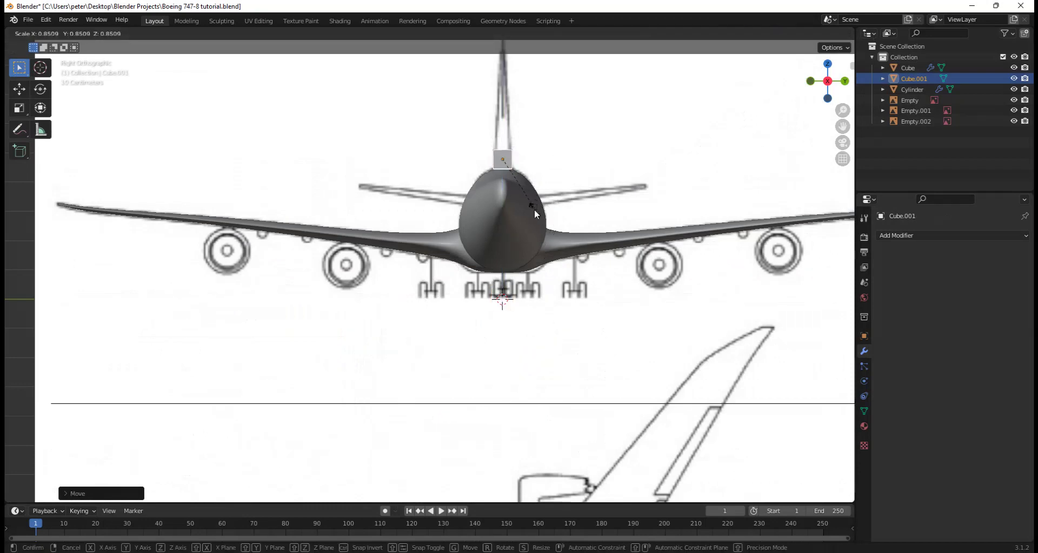
{"action": "key", "text": "g"}
{"action": "key", "text": "z"}
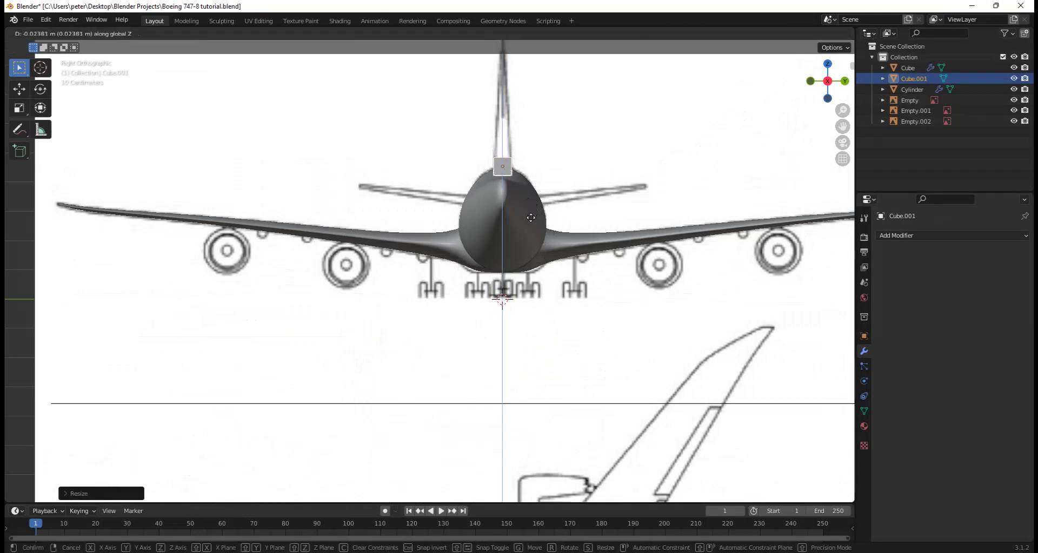
{"action": "left_click", "coordinate": [533, 227]}
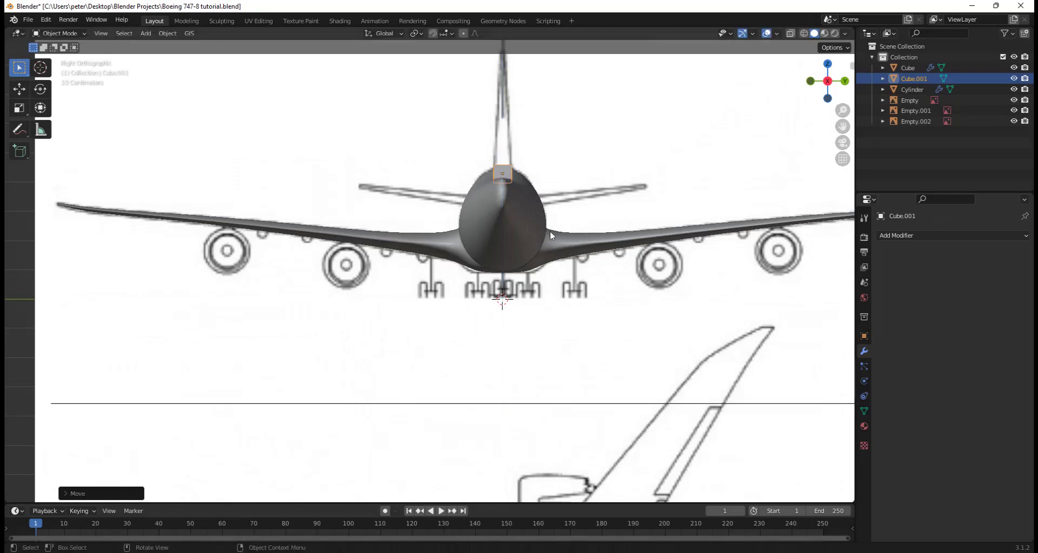
Orbit around the cube to check its placement, then select the fuselage
{"action": "middle_click_drag", "start_coordinate": [431, 236], "coordinate": [632, 161]}
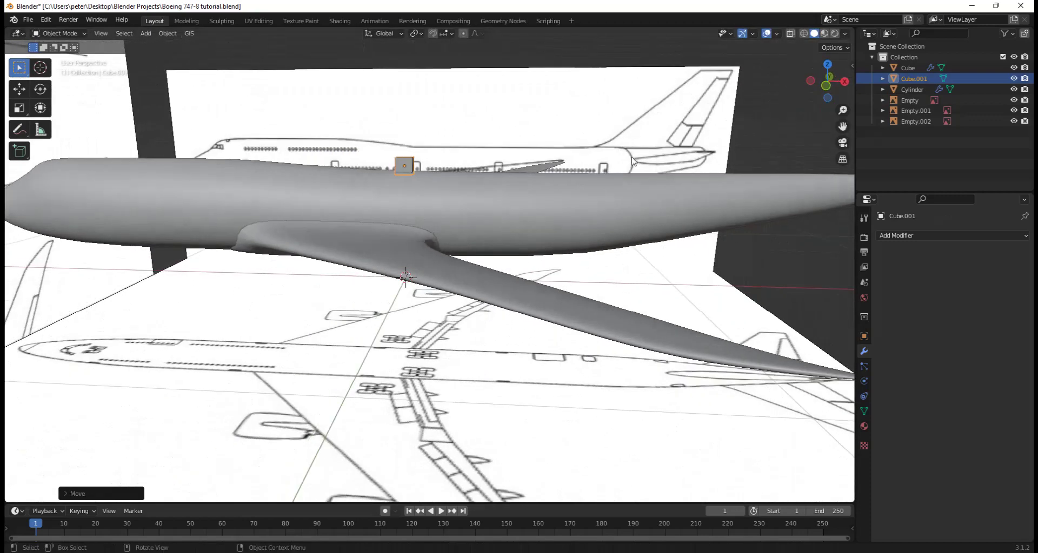
{"action": "left_click", "coordinate": [844, 81]}
{"action": "middle_click_drag", "start_coordinate": [542, 159], "coordinate": [473, 206]}
{"action": "key", "text": "KP_Decimal"}
{"action": "scroll", "coordinate": [486, 215], "scroll_direction": "down", "scroll_amount": 10}
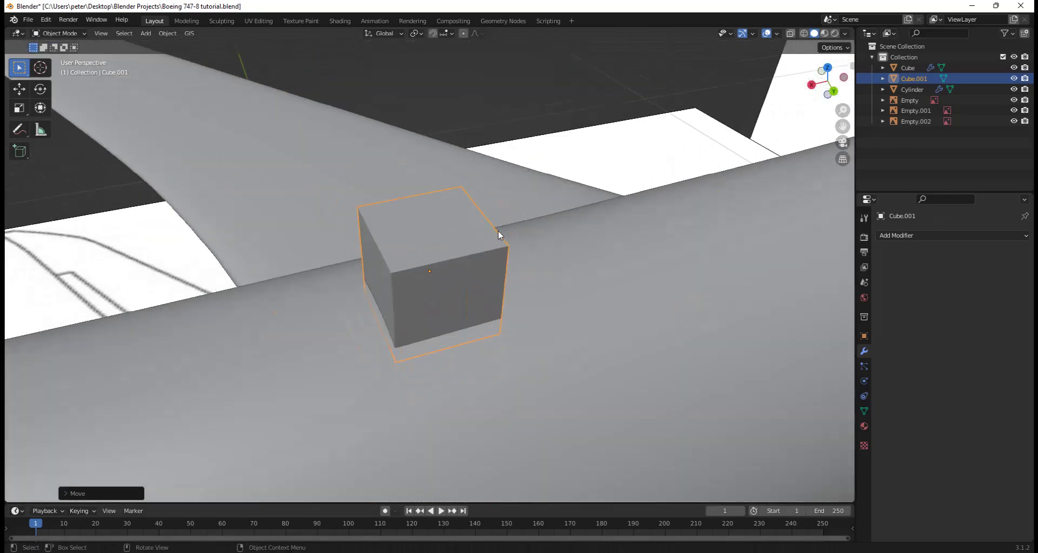
{"action": "middle_click_drag", "start_coordinate": [534, 230], "coordinate": [464, 215]}
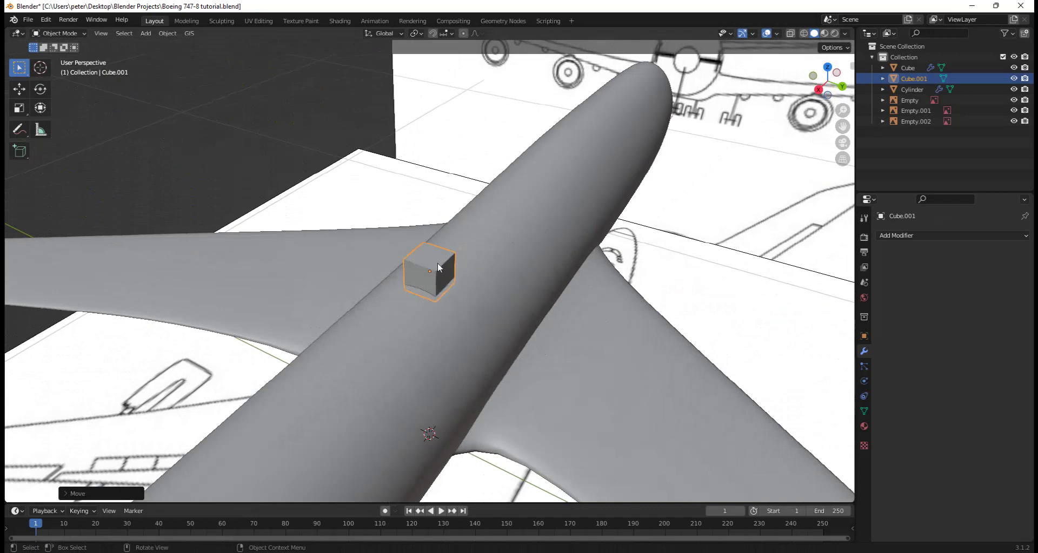
{"action": "left_click", "coordinate": [413, 261]}
Leave the fuselage's Edit Mode, then select Cube.001 and enter its Edit Mode in Right Orthographic view
{"action": "key", "text": "Tab"}
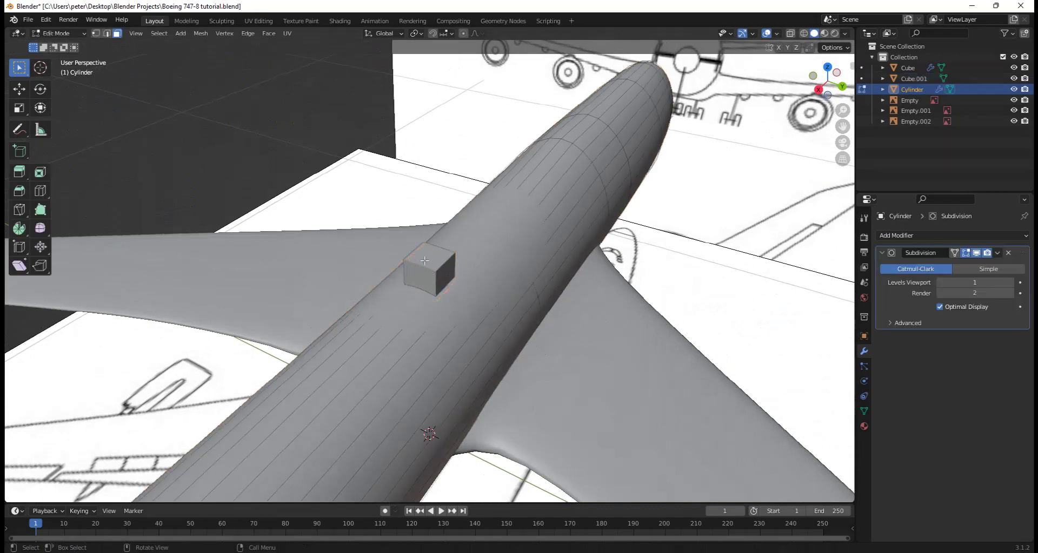
{"action": "key", "text": "Tab"}
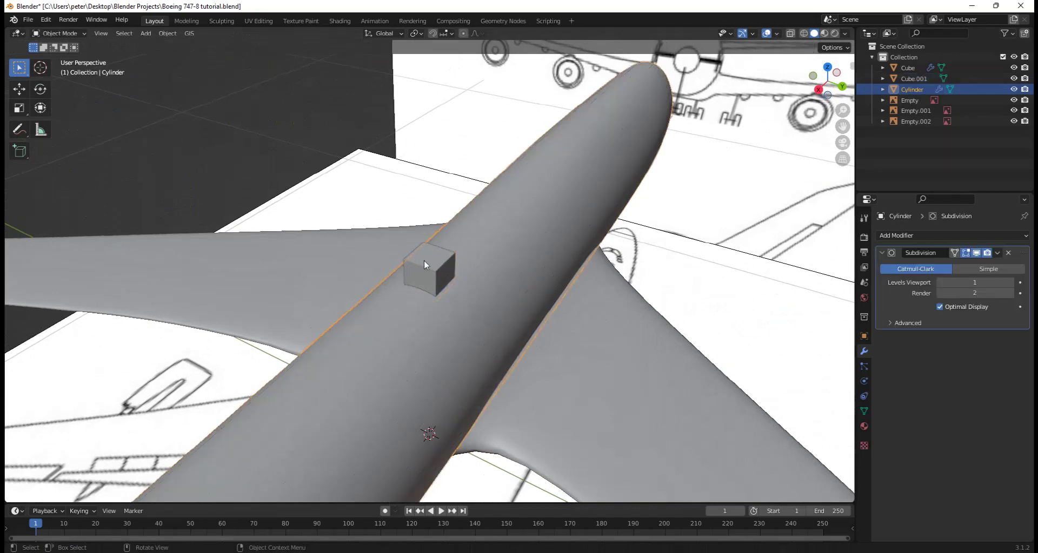
{"action": "left_click", "coordinate": [424, 261]}
{"action": "key", "text": "Tab"}
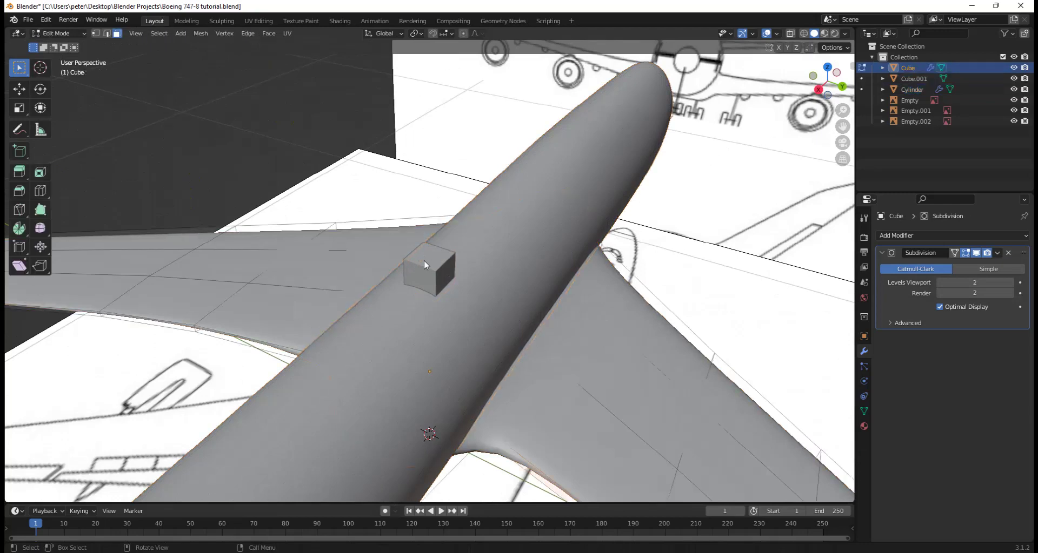
{"action": "key", "text": "Tab"}
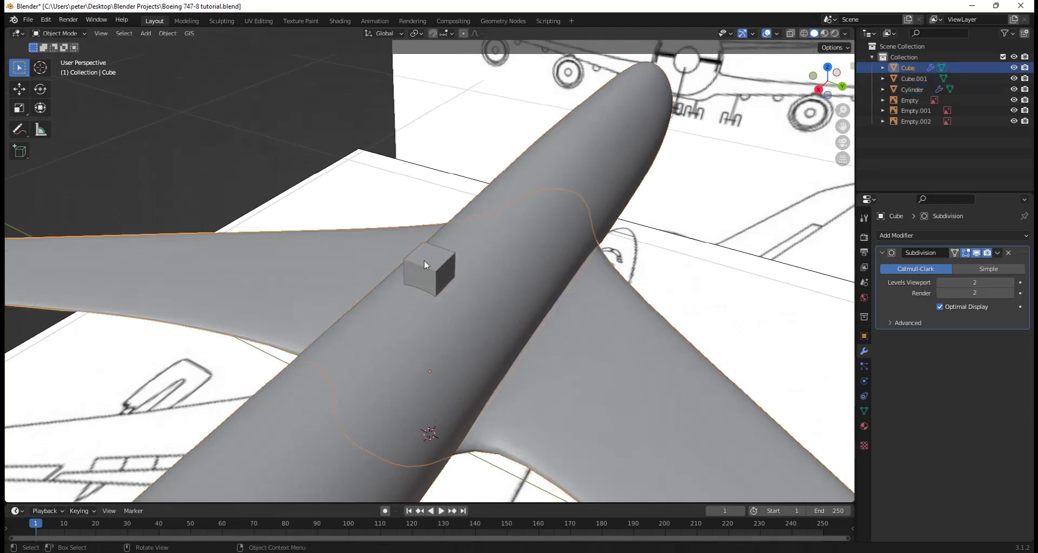
{"action": "left_click", "coordinate": [423, 261]}
{"action": "key", "text": "Tab"}
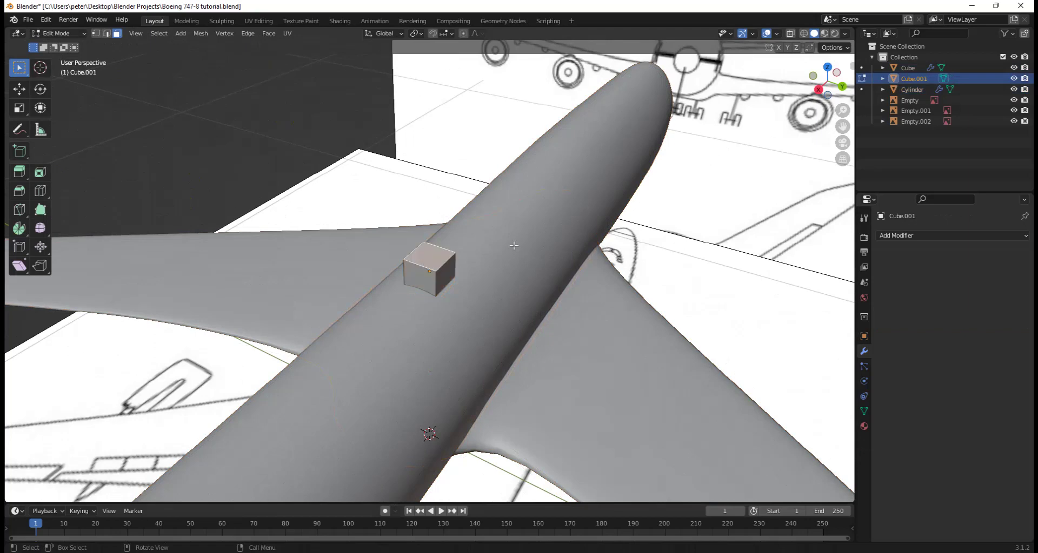
{"action": "left_click", "coordinate": [818, 89]}
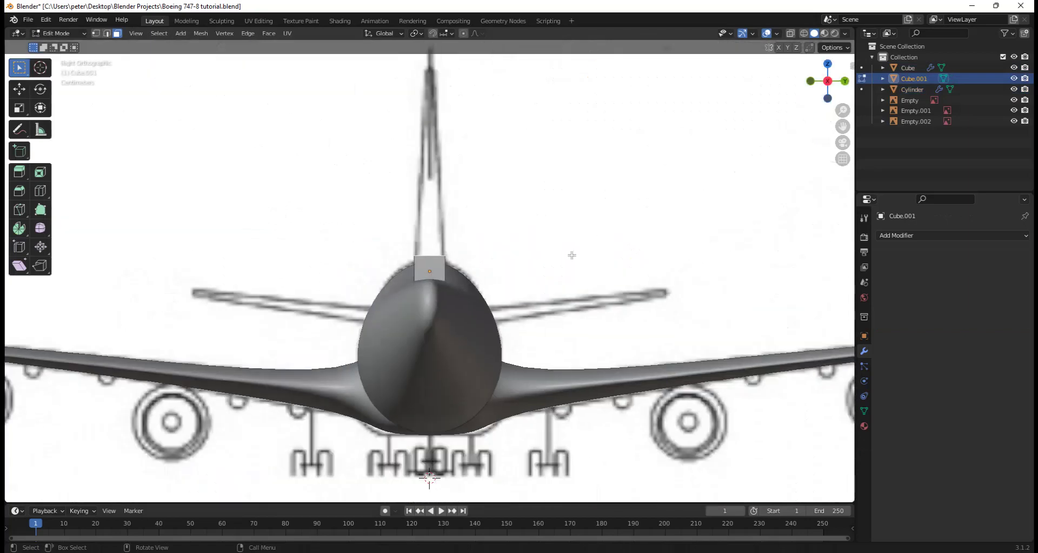
Extrude Cube.001's top face straight up along Z and scale the top narrower into a fin tip
{"action": "scroll", "coordinate": [540, 294], "scroll_direction": "down", "scroll_amount": 2}
{"action": "key", "text": "e"}
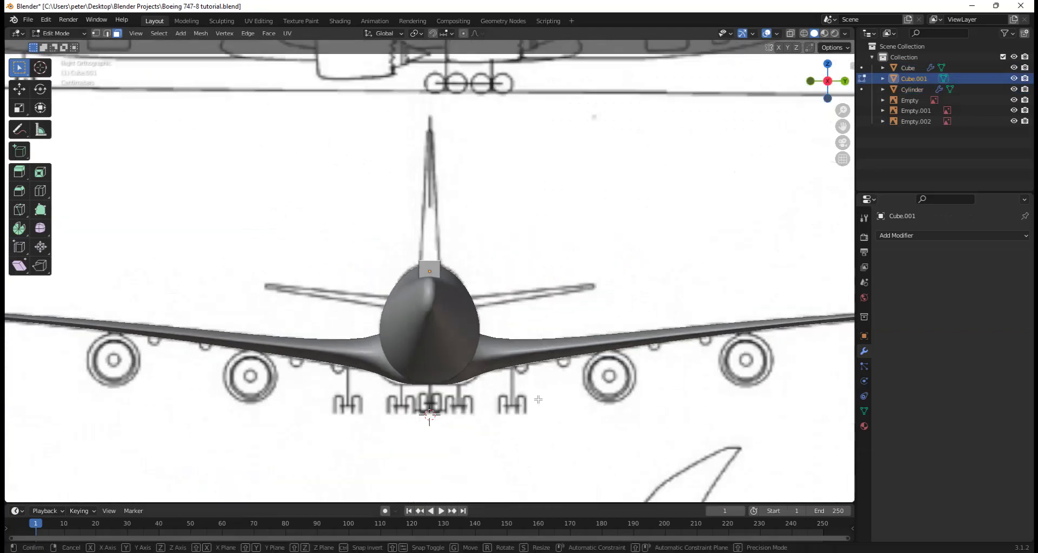
{"action": "key", "text": "z"}
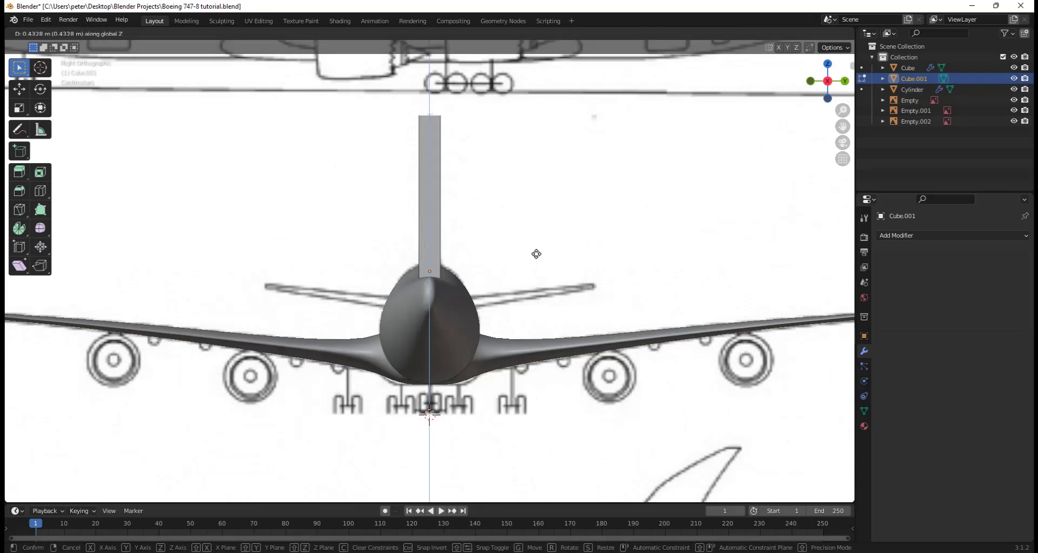
{"action": "left_click", "coordinate": [536, 255]}
{"action": "key", "text": "s"}
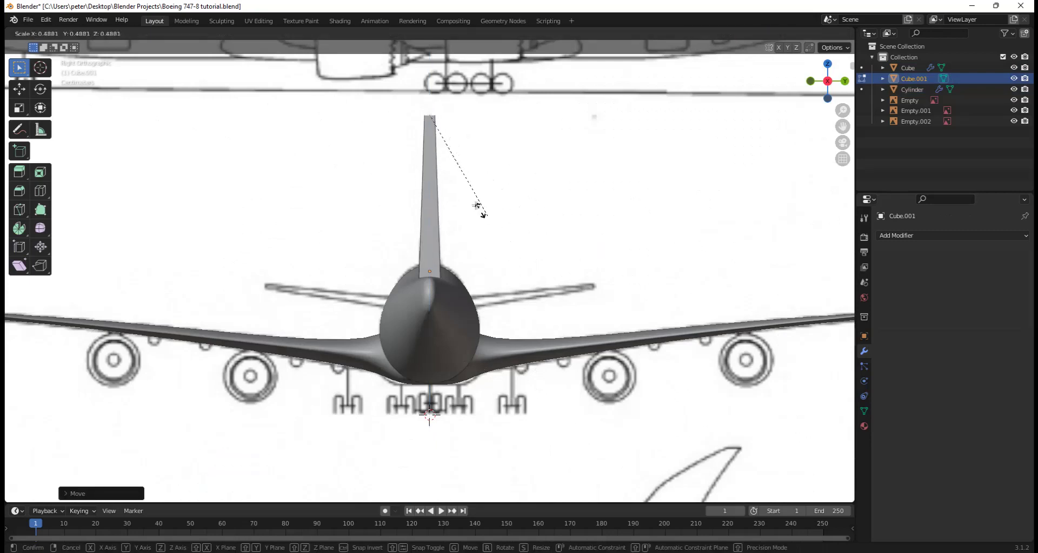
{"action": "left_click", "coordinate": [453, 142]}
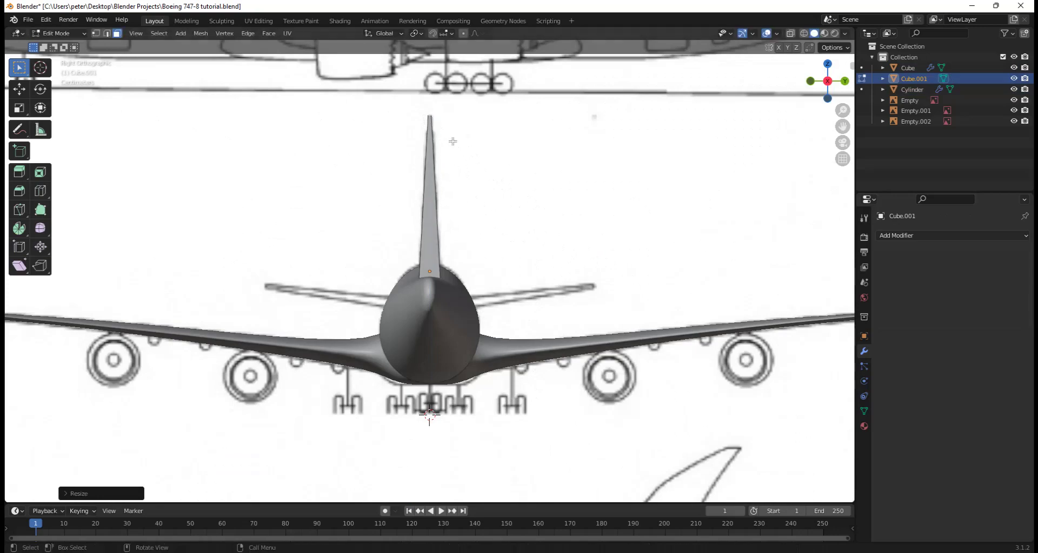
{"action": "middle_click_drag", "start_coordinate": [445, 216], "coordinate": [389, 232]}
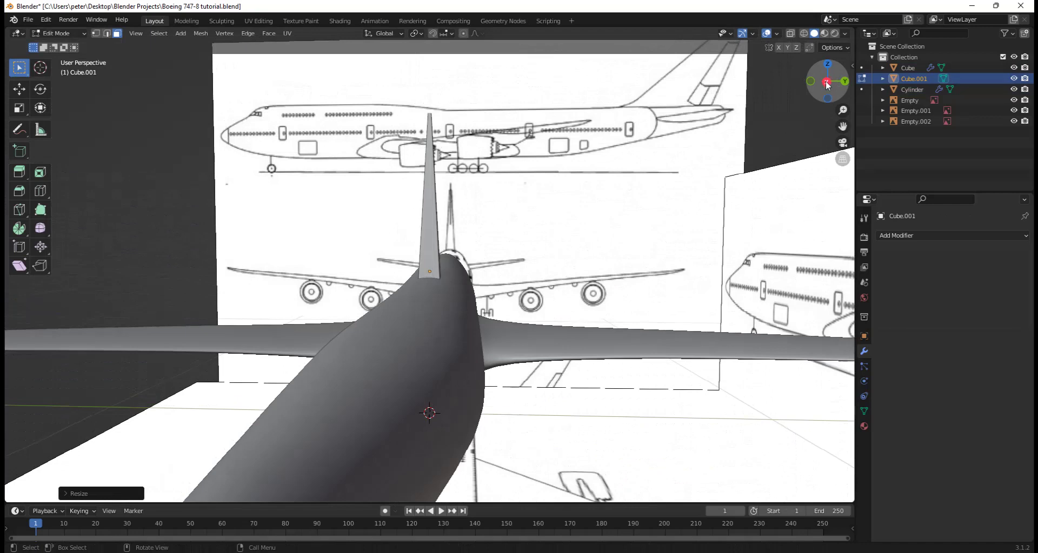
{"action": "left_click", "coordinate": [827, 82]}
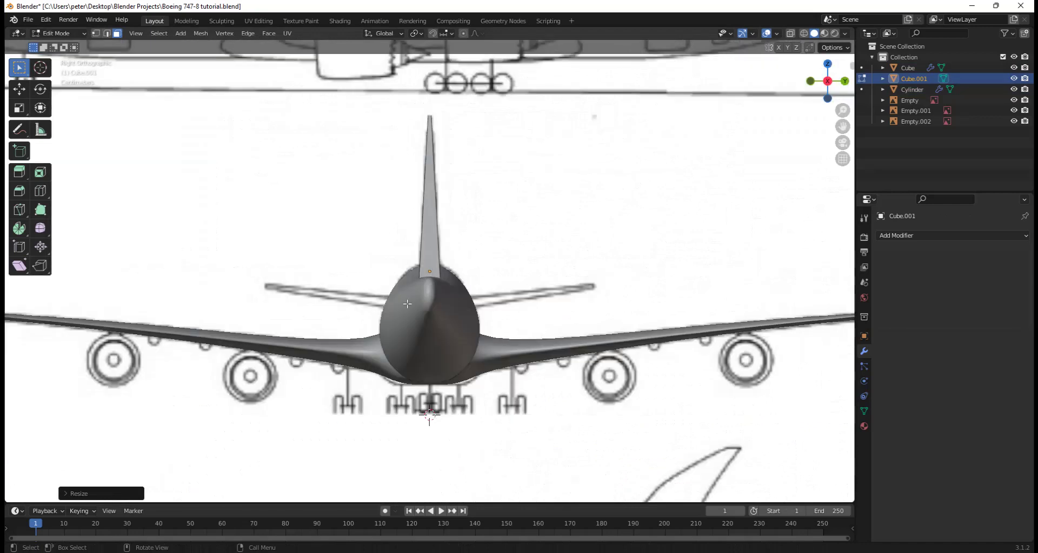
{"action": "left_click", "coordinate": [812, 82]}
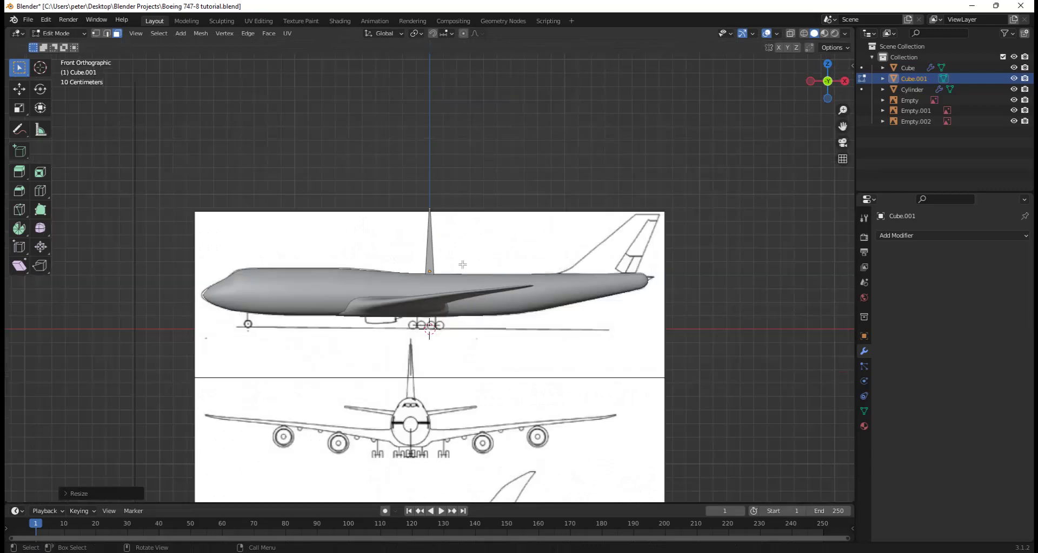
Move the whole fin along X to the rear end of the fuselage
{"action": "key", "text": "a"}
{"action": "key", "text": "g"}
{"action": "key", "text": "z"}
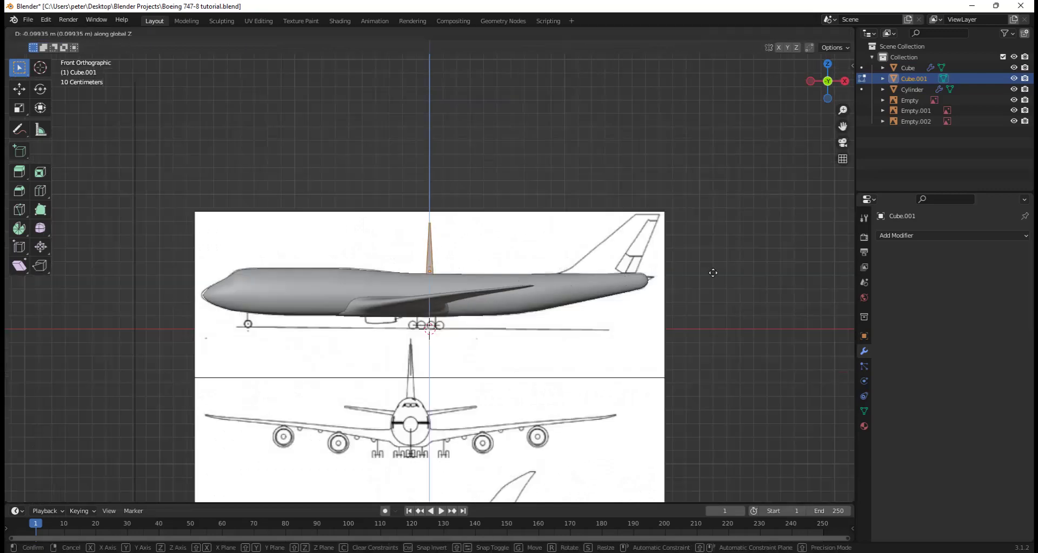
{"action": "key", "text": "x"}
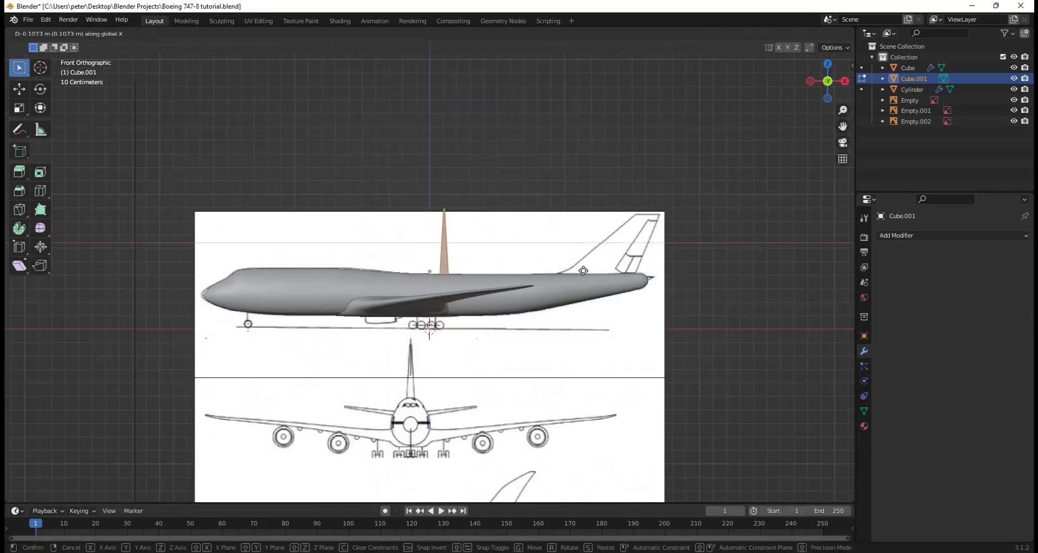
{"action": "key", "text": "ctrl"}
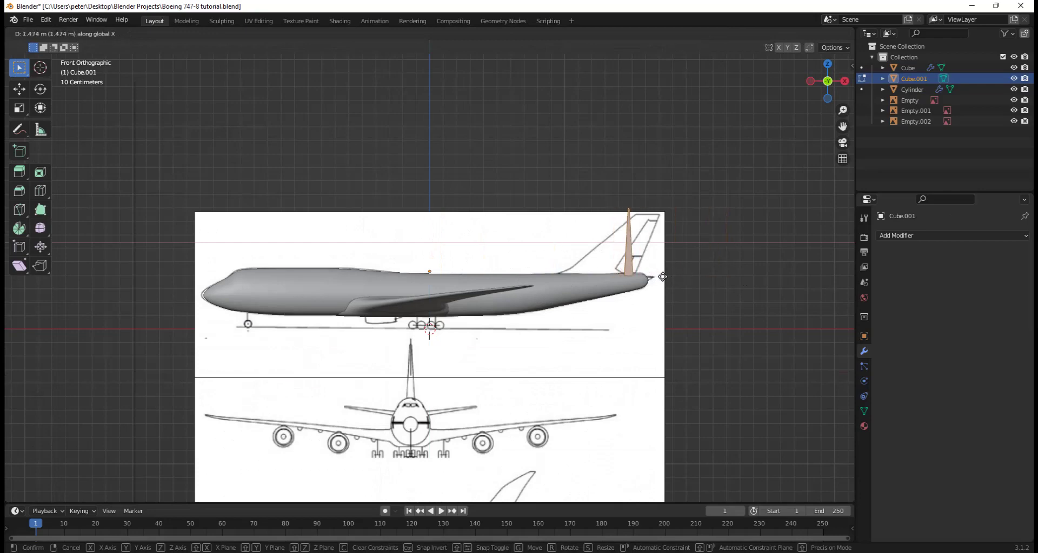
{"action": "left_click", "coordinate": [668, 277]}
{"action": "scroll", "coordinate": [670, 292], "scroll_direction": "up", "scroll_amount": 3}
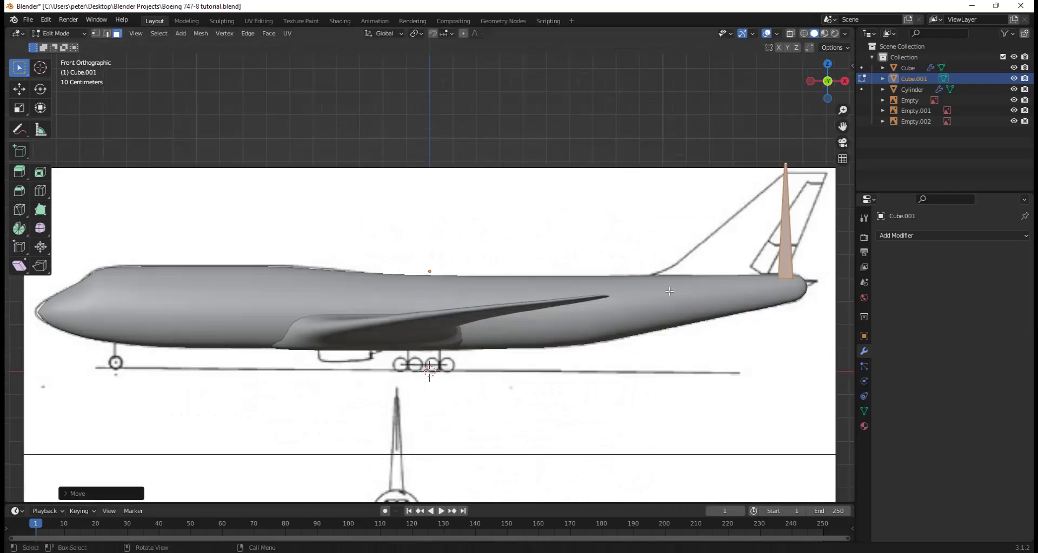
{"action": "scroll", "coordinate": [664, 294], "scroll_direction": "up", "scroll_amount": 4, "text": "ctrl"}
{"action": "scroll", "coordinate": [652, 289], "scroll_direction": "up", "scroll_amount": 3}
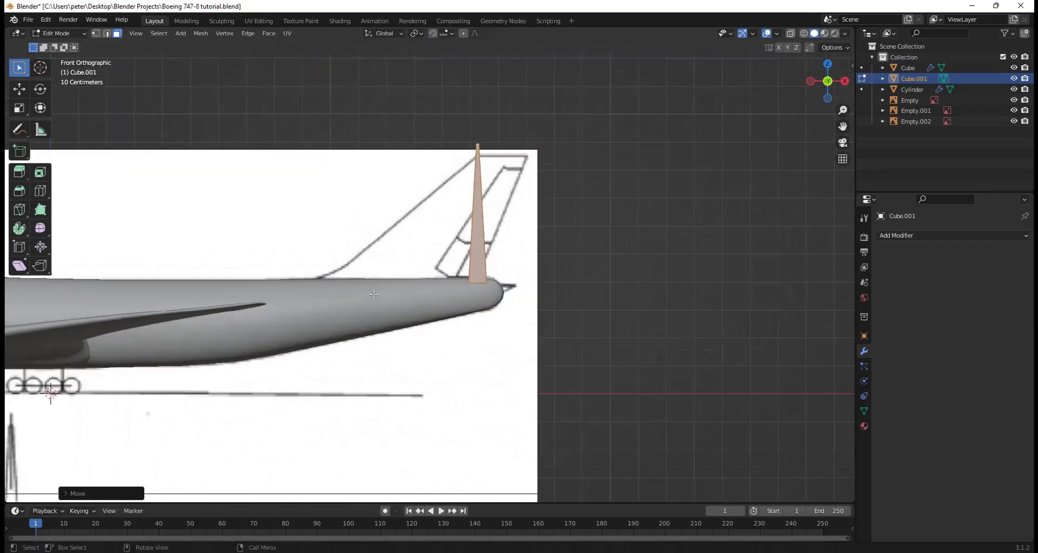
{"action": "middle_click_drag", "start_coordinate": [546, 76], "coordinate": [520, 93]}
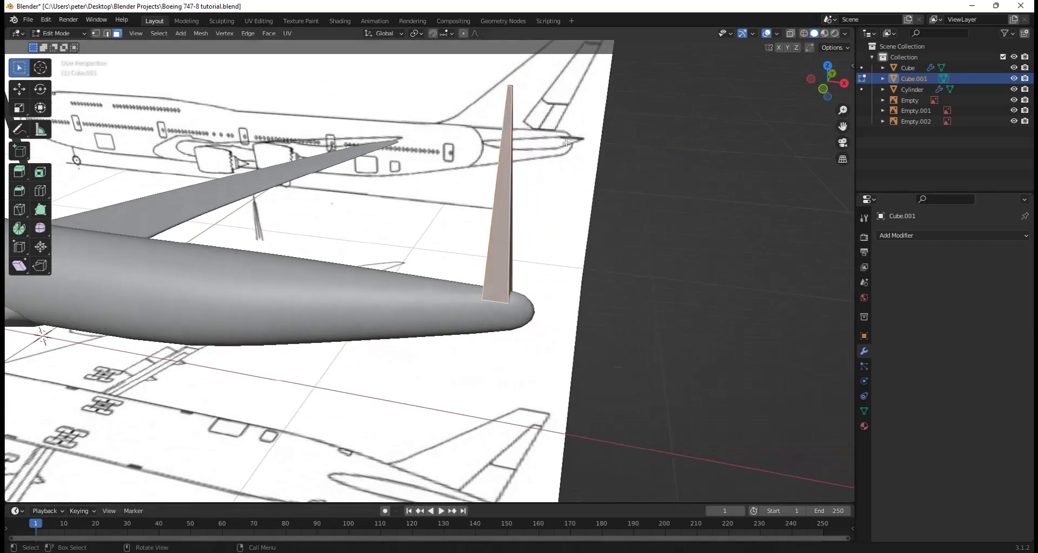
{"action": "middle_click_drag", "start_coordinate": [566, 143], "coordinate": [490, 175]}
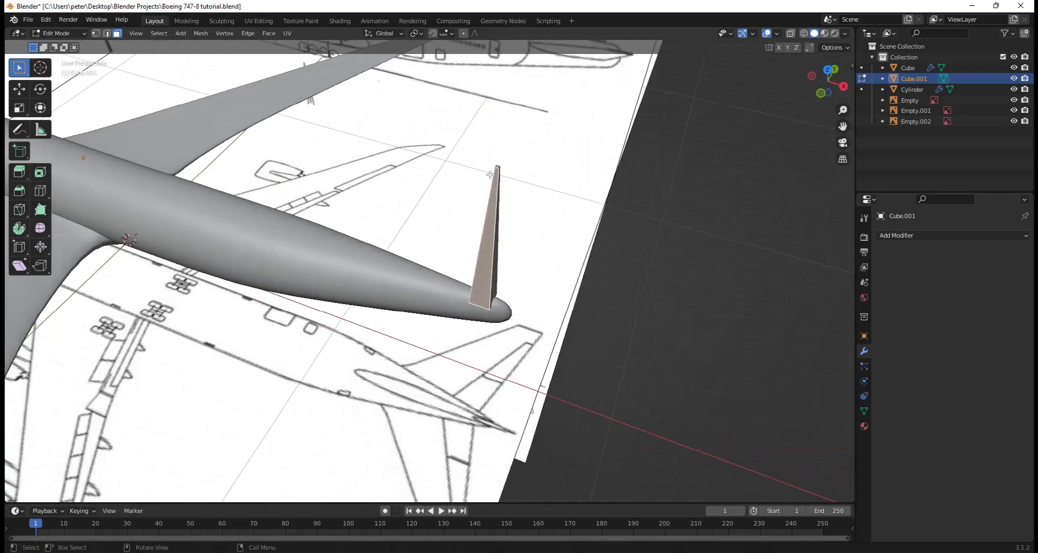
Lower the fin's top vertex along Z to the blueprint fin's top, then select the bottom edge
{"action": "left_click", "coordinate": [557, 200]}
{"action": "middle_click_drag", "start_coordinate": [519, 220], "coordinate": [534, 184]}
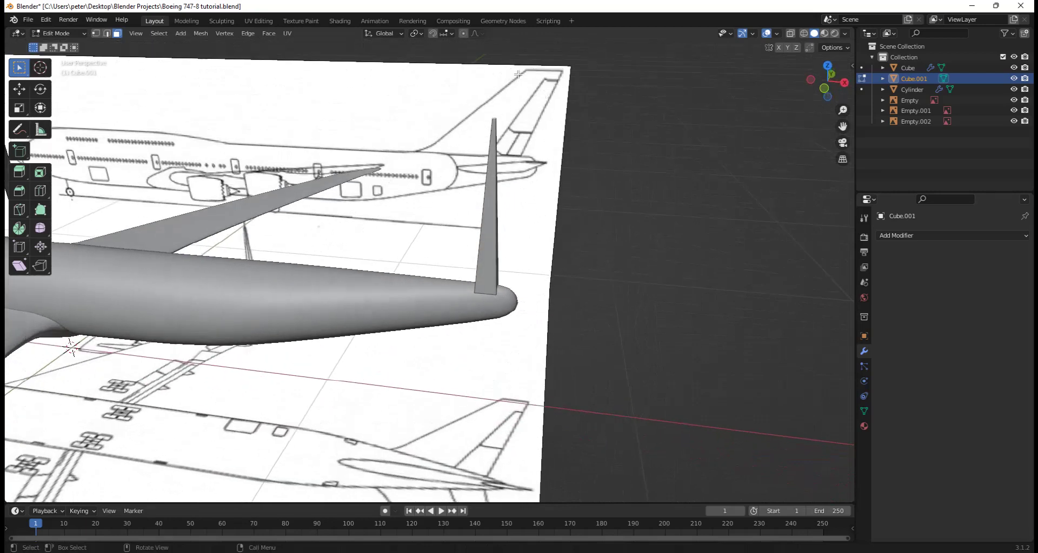
{"action": "left_click", "coordinate": [824, 89]}
{"action": "key", "text": "g"}
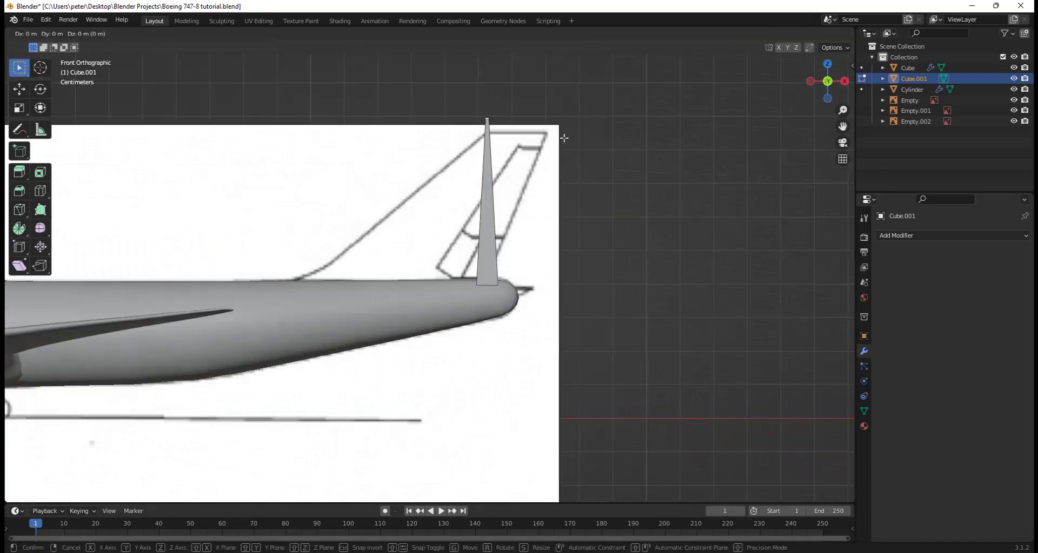
{"action": "key", "text": "z"}
{"action": "left_click", "coordinate": [560, 151]}
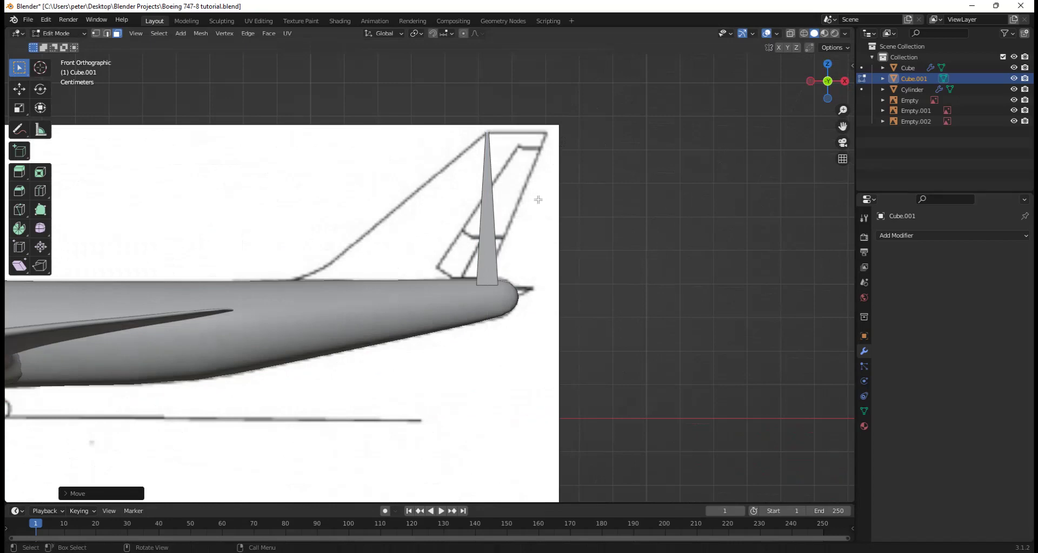
{"action": "middle_click_drag", "start_coordinate": [538, 200], "coordinate": [543, 285]}
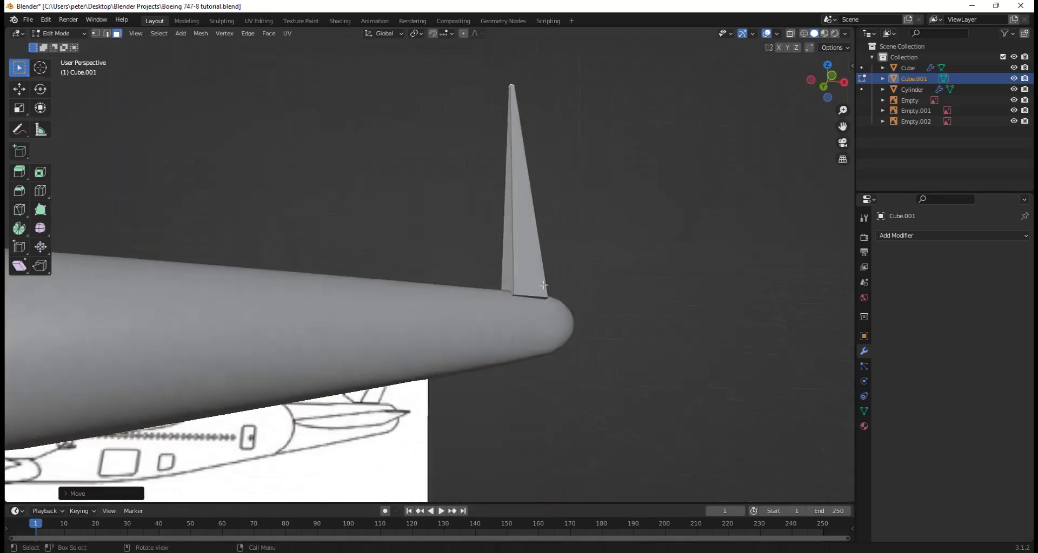
{"action": "left_click", "coordinate": [524, 300]}
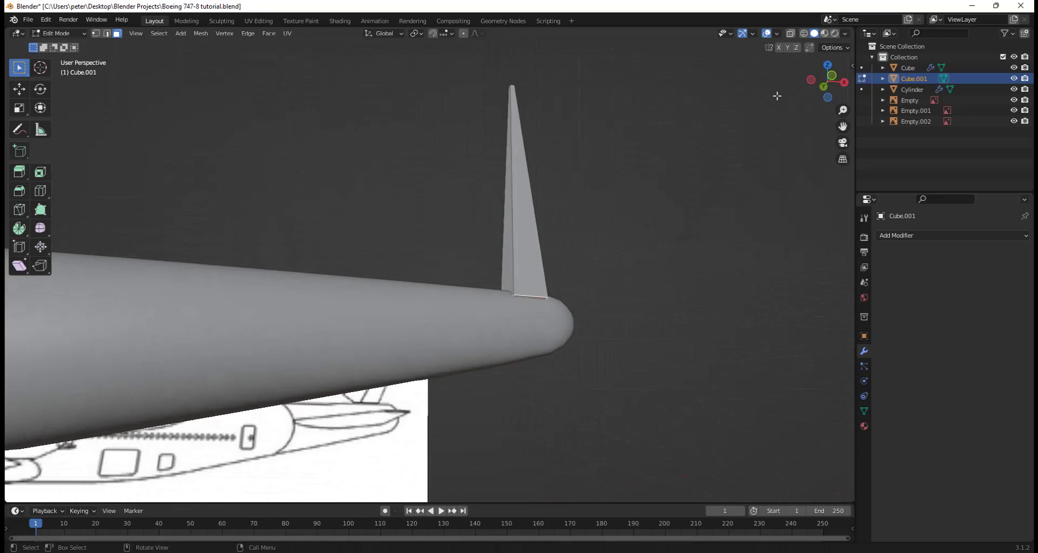
{"action": "left_click", "coordinate": [835, 82]}
Slide the fin's bottom edge forward along X
{"action": "key", "text": "g"}
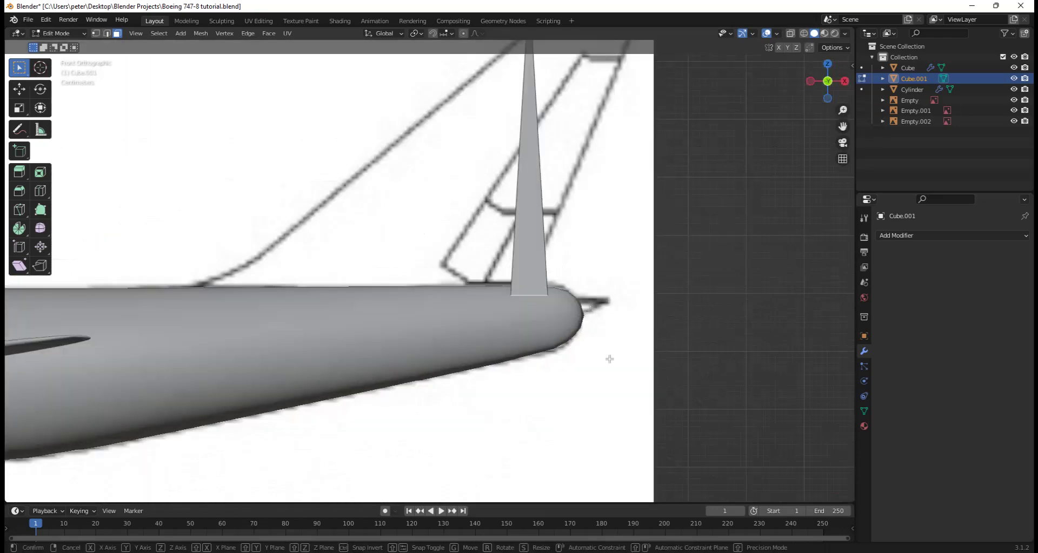
{"action": "key", "text": "z"}
{"action": "key", "text": "x"}
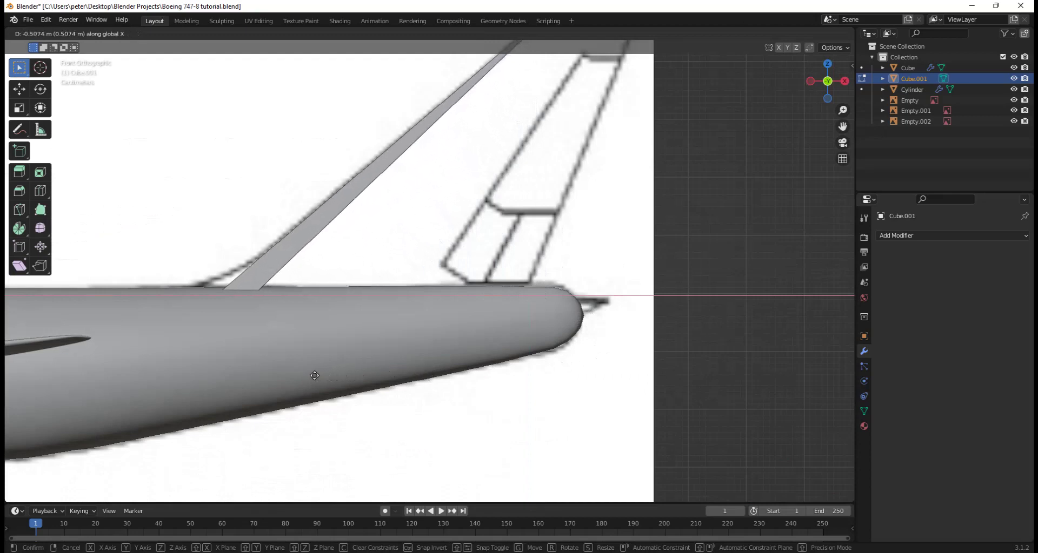
{"action": "left_click", "coordinate": [314, 375]}
{"action": "middle_click_drag", "start_coordinate": [317, 377], "coordinate": [378, 243]}
{"action": "left_click", "coordinate": [822, 84]}
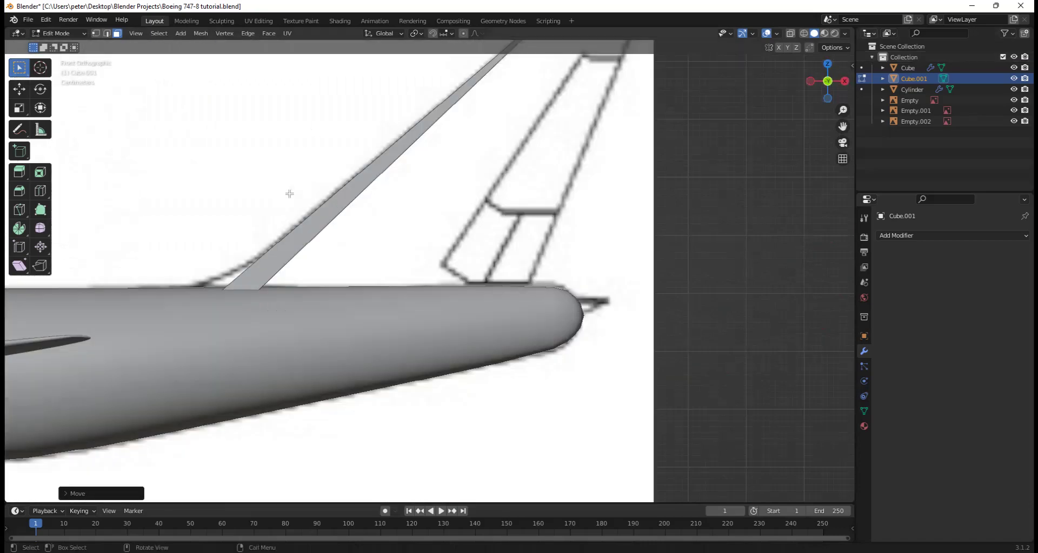
Add a loop cut across the fin near its base, checking against the blueprint in X-ray
{"action": "key", "text": "ctrl+r"}
{"action": "left_click", "coordinate": [310, 224]}
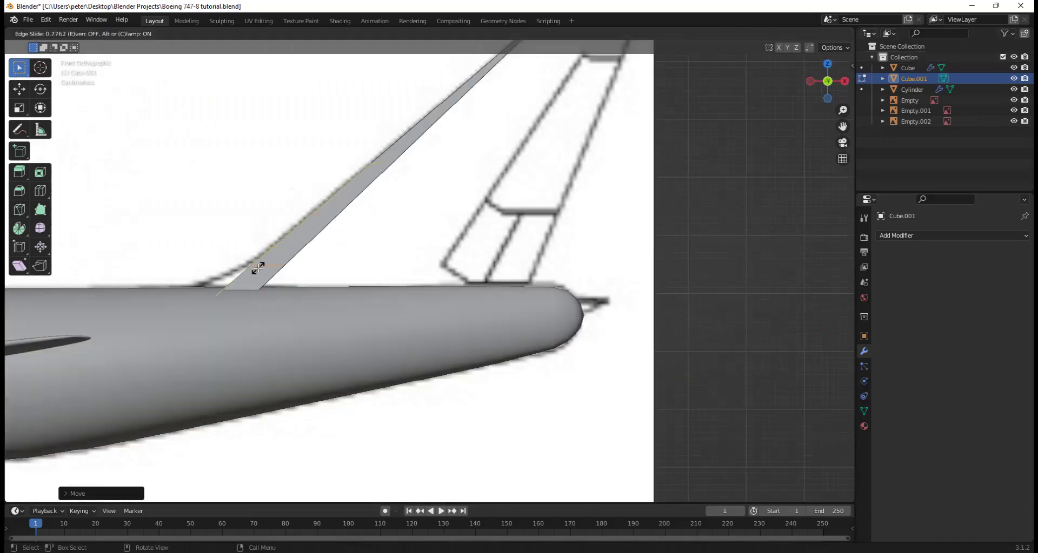
{"action": "left_click", "coordinate": [267, 264]}
{"action": "middle_click_drag", "start_coordinate": [267, 264], "coordinate": [319, 241]}
{"action": "key", "text": "alt+z"}
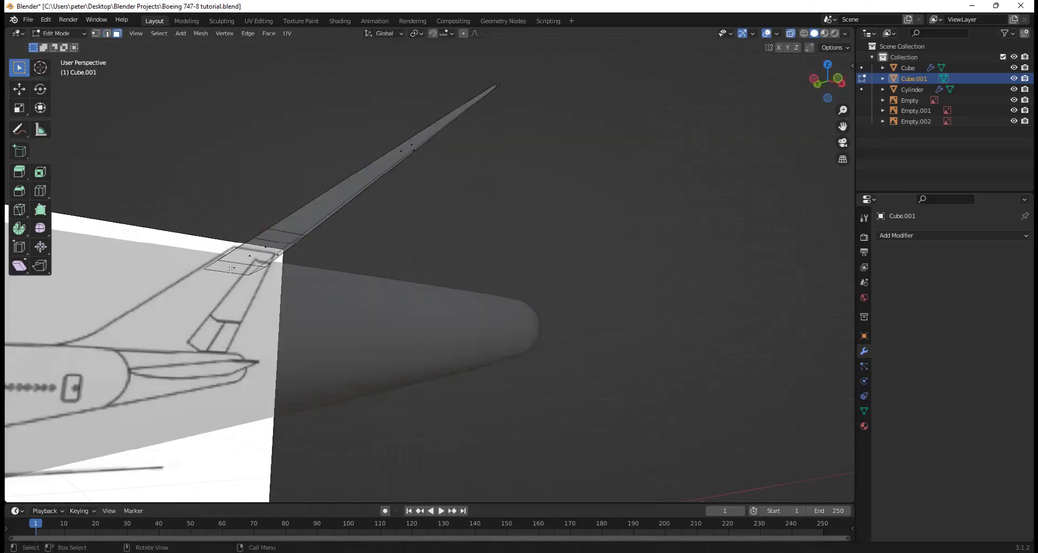
{"action": "key", "text": "alt+z"}
{"action": "key", "text": "KP_1"}
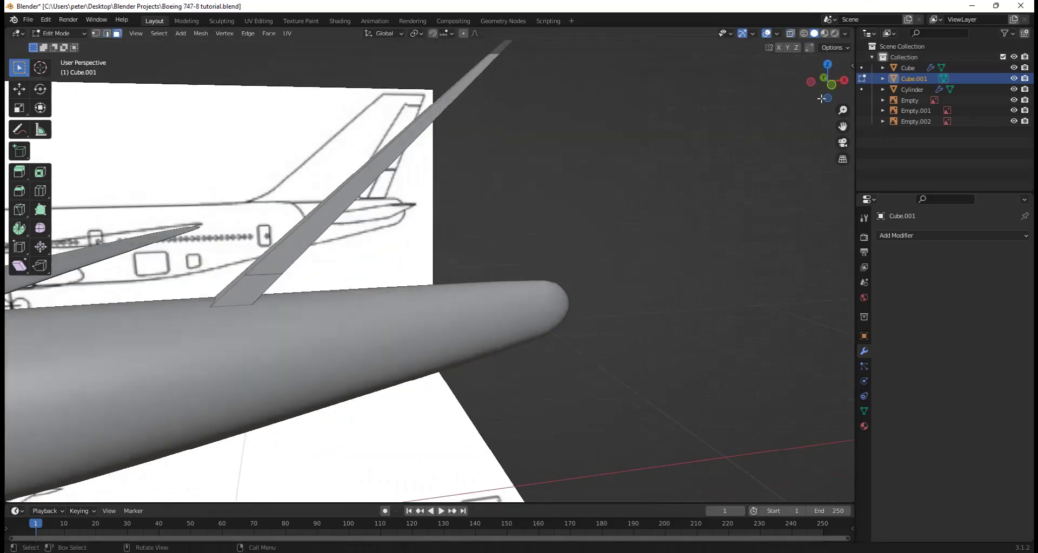
{"action": "scroll", "coordinate": [430, 269], "scroll_direction": "up", "scroll_amount": 3}
{"action": "key", "text": "KP_1"}
Shift the selected part of the fin slightly along X
{"action": "key", "text": "g"}
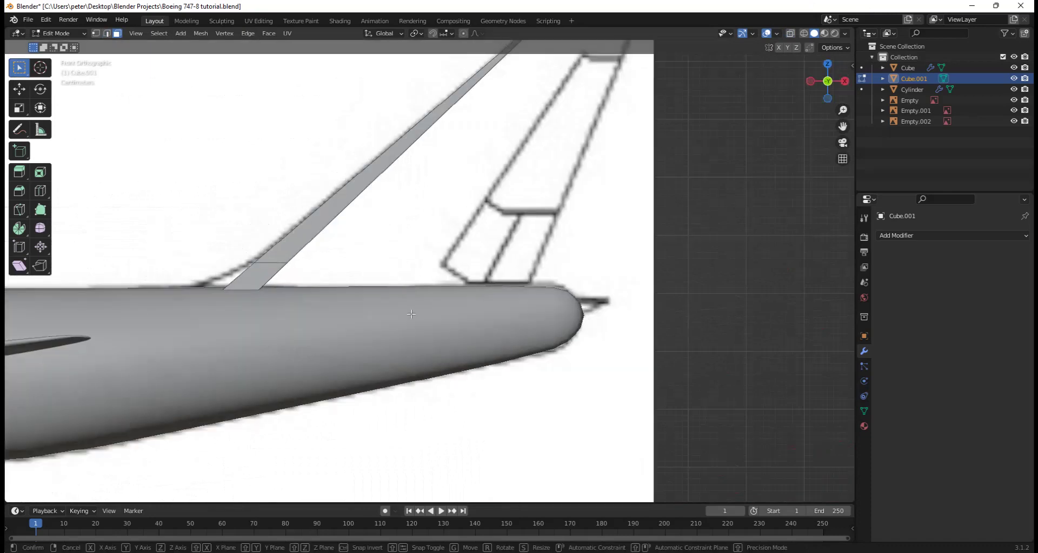
{"action": "key", "text": "x"}
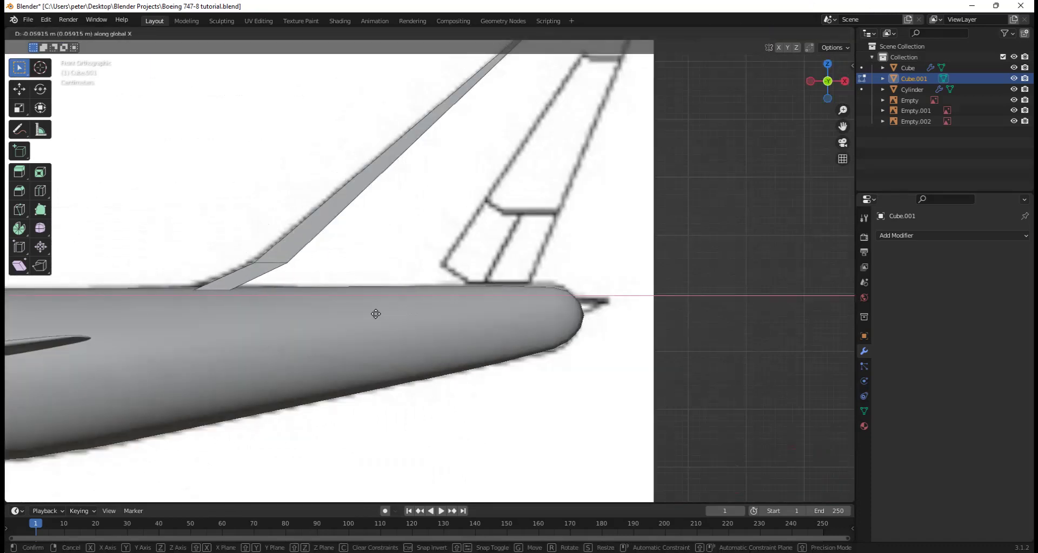
{"action": "left_click", "coordinate": [378, 310]}
{"action": "scroll", "coordinate": [479, 257], "scroll_direction": "down", "scroll_amount": 3}
{"action": "middle_click_drag", "start_coordinate": [479, 257], "coordinate": [433, 259]}
{"action": "scroll", "coordinate": [433, 259], "scroll_direction": "up", "scroll_amount": 6}
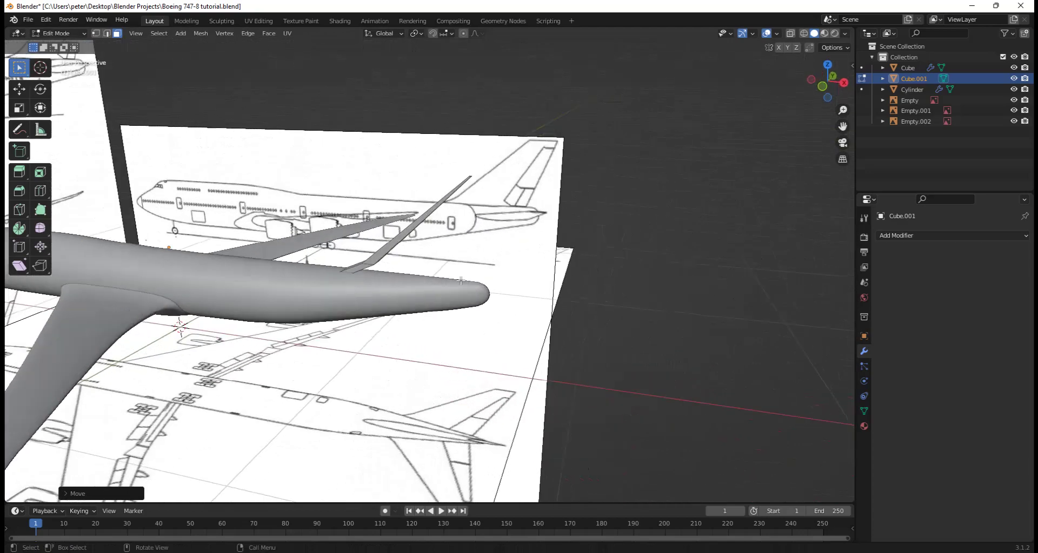
{"action": "scroll", "coordinate": [497, 221], "scroll_direction": "down", "scroll_amount": 2}
{"action": "middle_click_drag", "start_coordinate": [464, 221], "coordinate": [471, 167]}
In Edge select mode, move the fin's top edge back along X to match the blueprint
{"action": "key", "text": "2"}
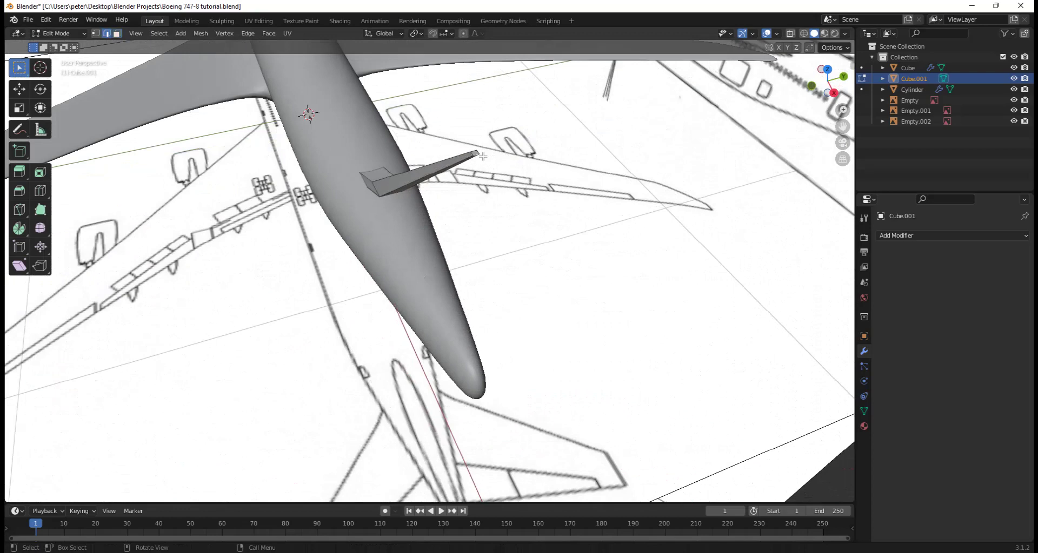
{"action": "left_click", "coordinate": [812, 85]}
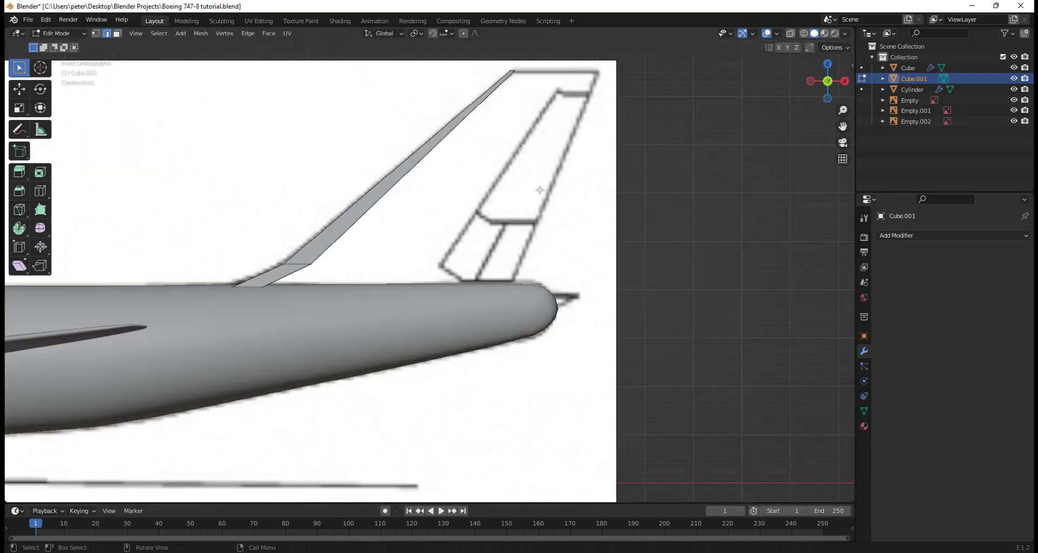
{"action": "key", "text": "g"}
{"action": "key", "text": "x"}
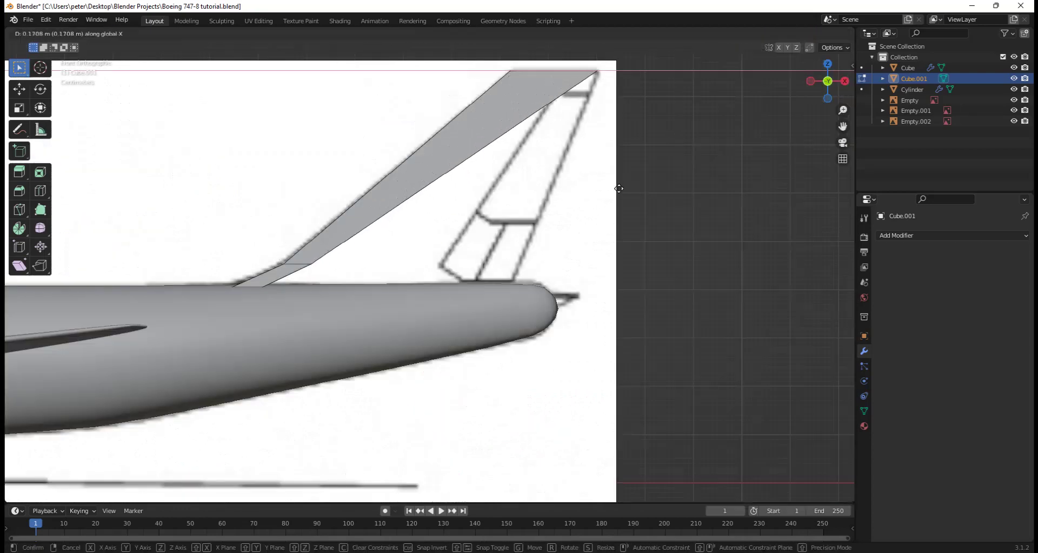
{"action": "left_click", "coordinate": [618, 188]}
{"action": "middle_click_drag", "start_coordinate": [397, 235], "coordinate": [365, 268]}
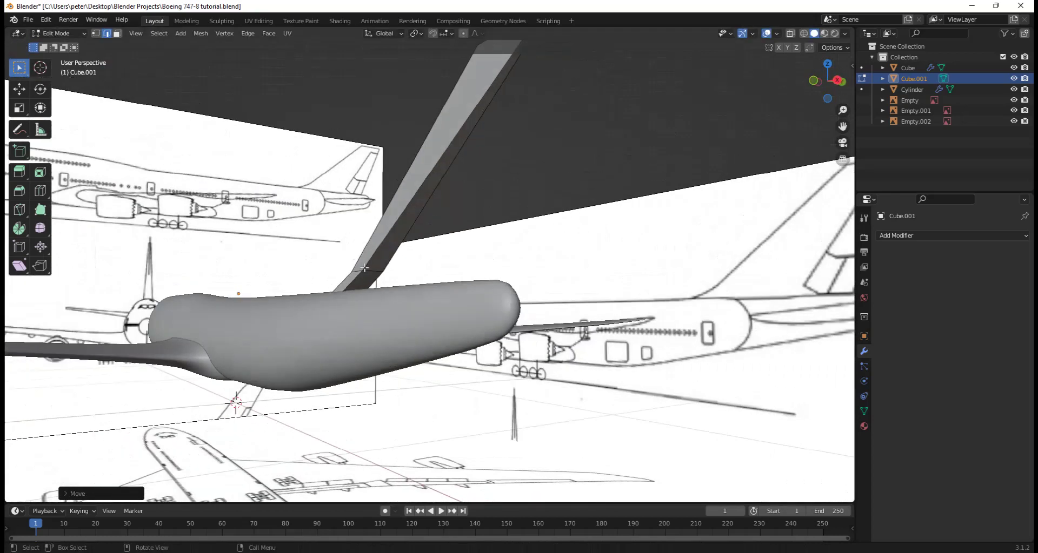
{"action": "left_click", "coordinate": [812, 82]}
{"action": "key", "text": "g"}
{"action": "key", "text": "x"}
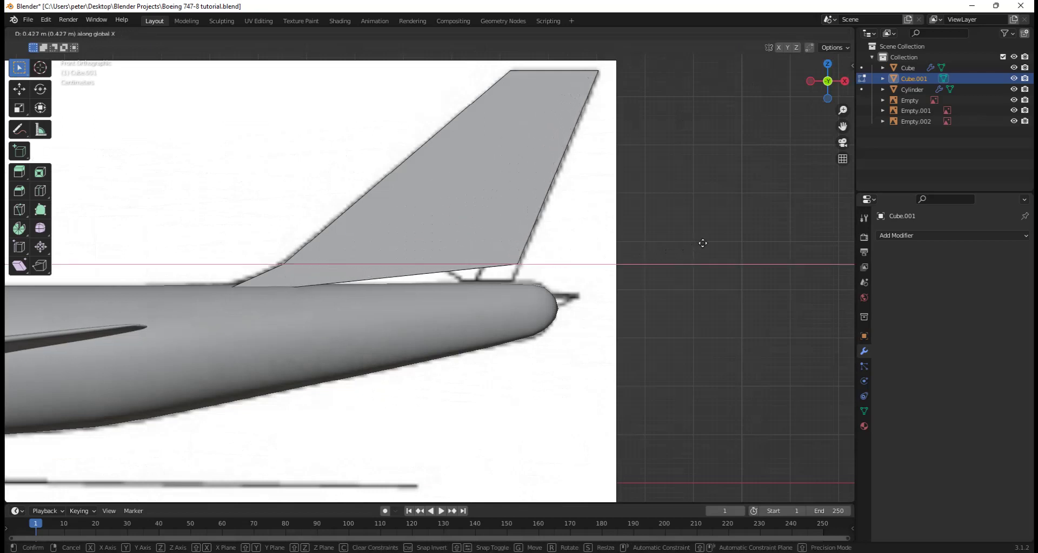
{"action": "left_click", "coordinate": [703, 243]}
{"action": "middle_click_drag", "start_coordinate": [605, 270], "coordinate": [475, 300]}
Move the fin's lower rear corner along X onto the blueprint outline
{"action": "key", "text": "alt+z"}
{"action": "left_click", "coordinate": [329, 300]}
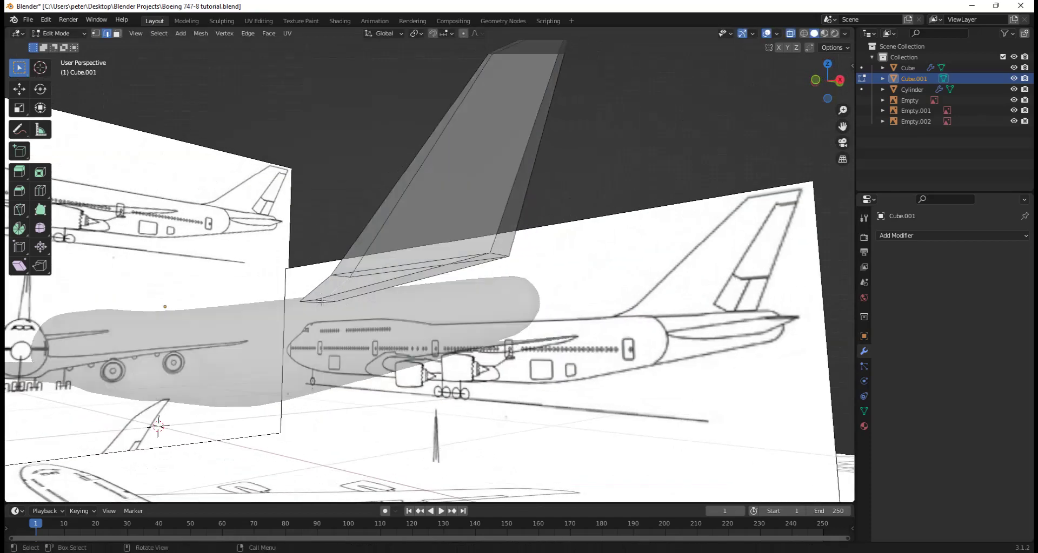
{"action": "left_click", "coordinate": [816, 80]}
{"action": "key", "text": "alt+z"}
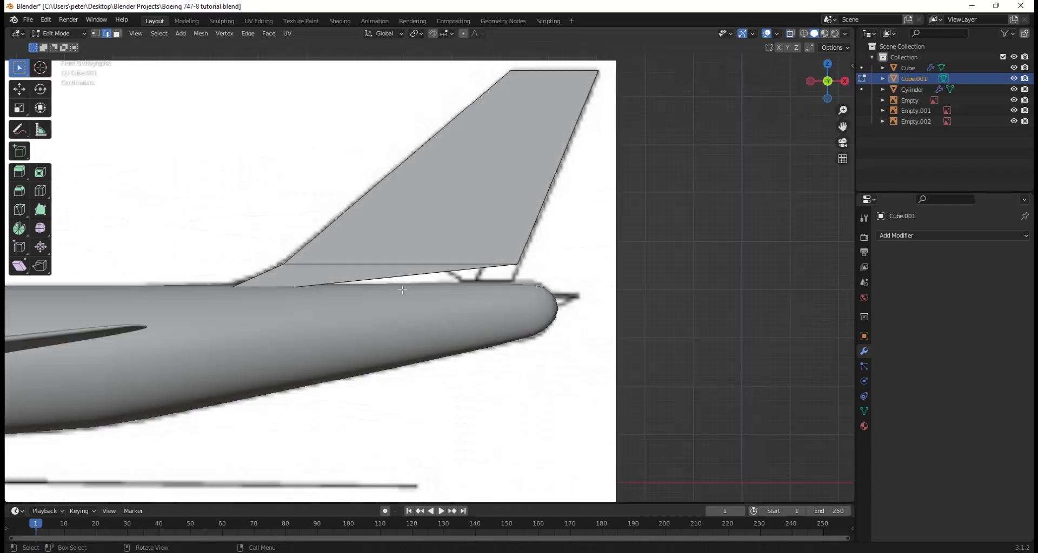
{"action": "key", "text": "g"}
{"action": "key", "text": "x"}
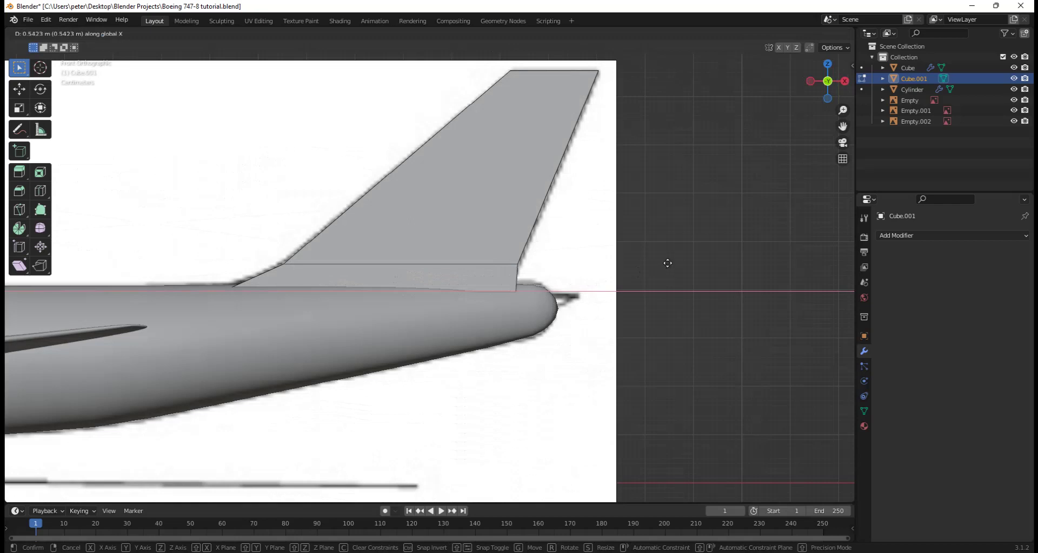
{"action": "left_click", "coordinate": [655, 263]}
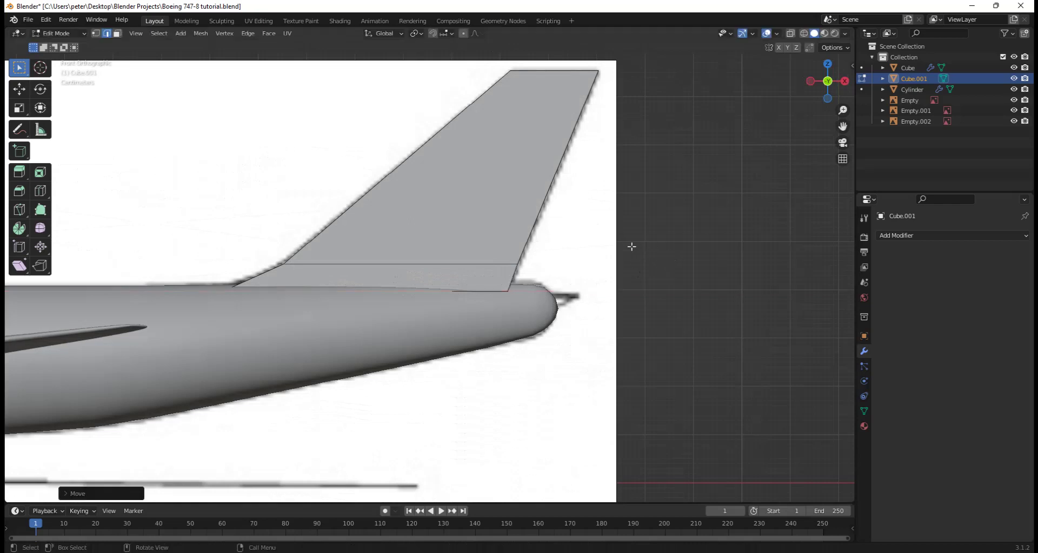
In X-ray, loop-cut a diagonal edge along the rudder line and a horizontal loop near the fin top
{"action": "key", "text": "alt+z"}
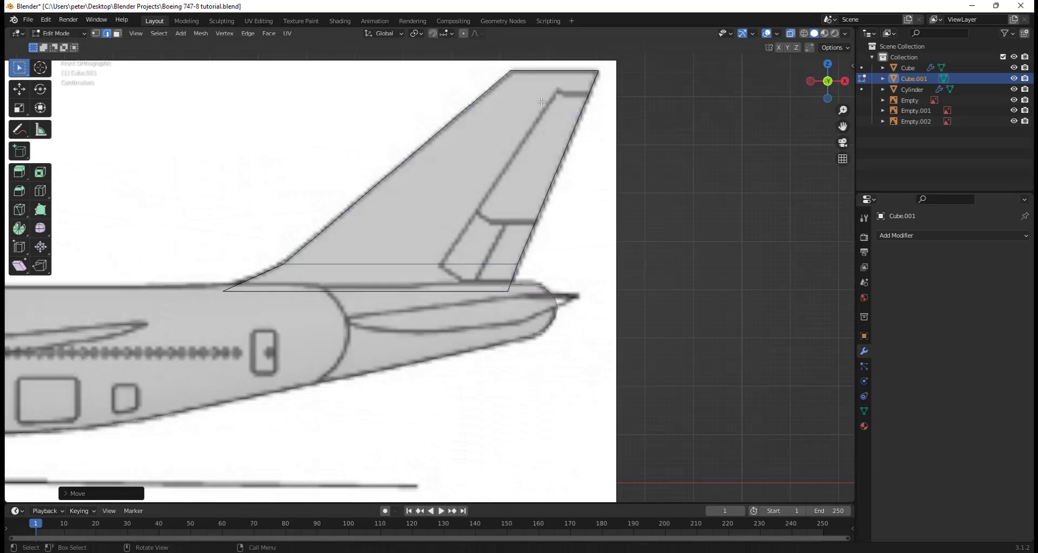
{"action": "key", "text": "ctrl+r"}
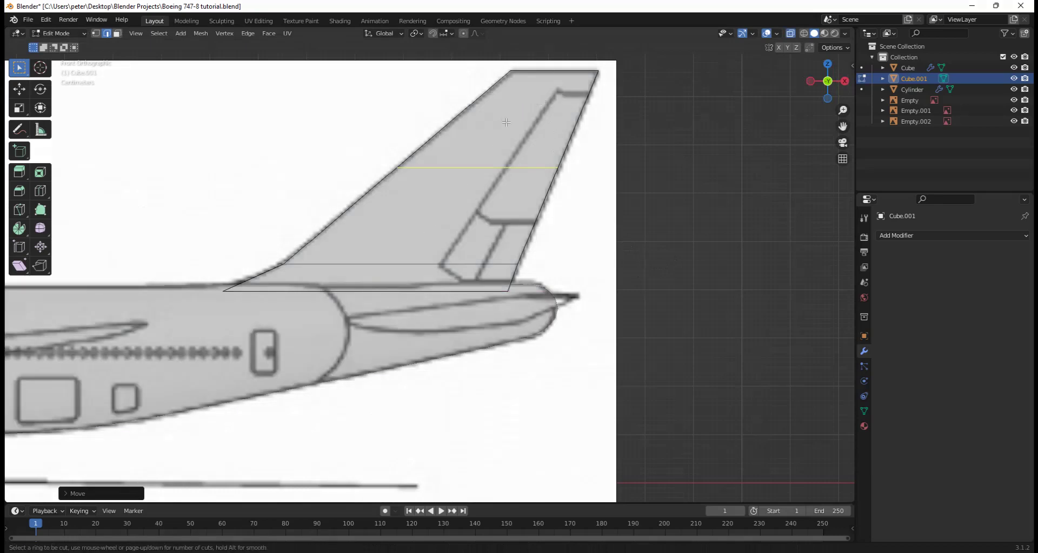
{"action": "left_click", "coordinate": [556, 79]}
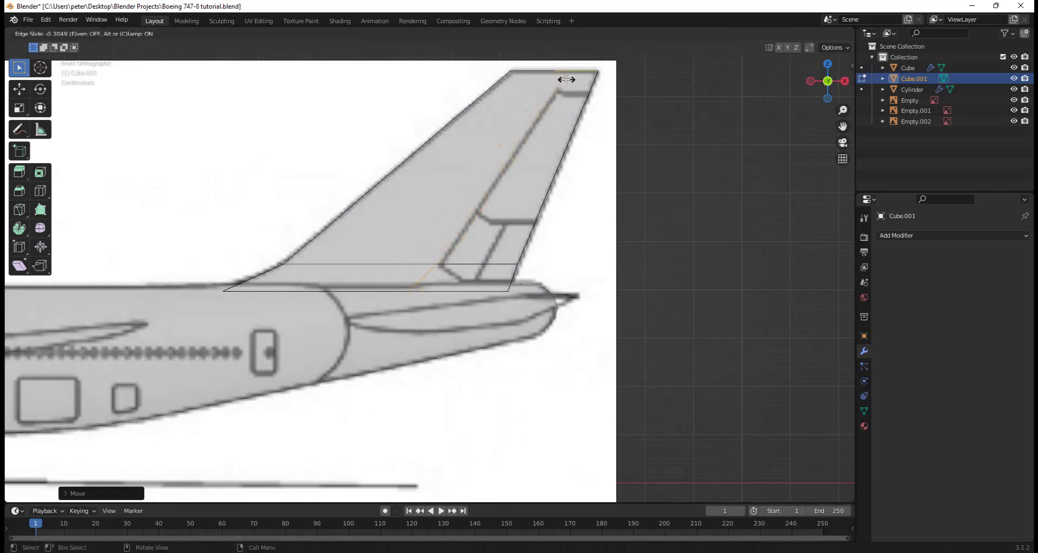
{"action": "left_click", "coordinate": [561, 96]}
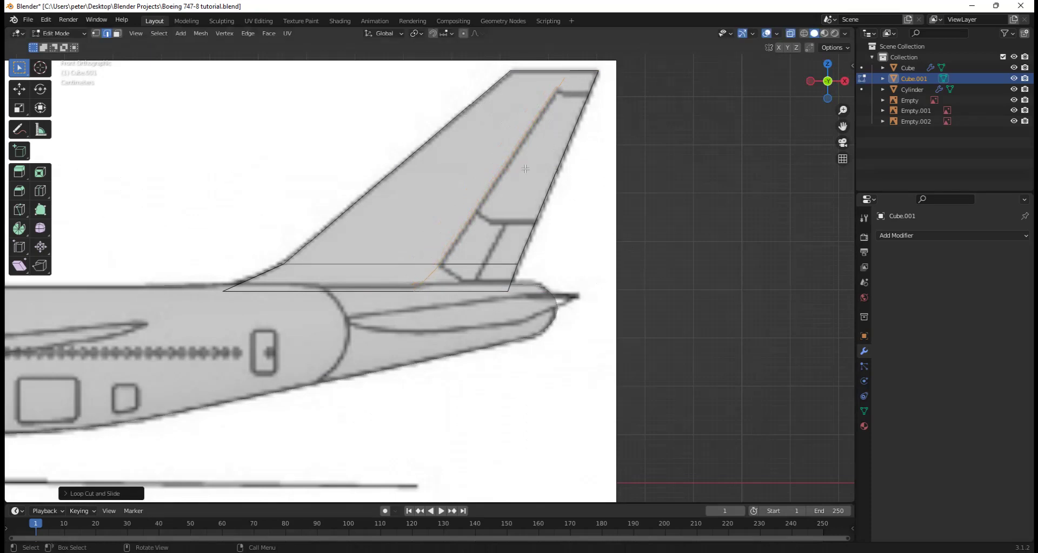
{"action": "key", "text": "ctrl+r"}
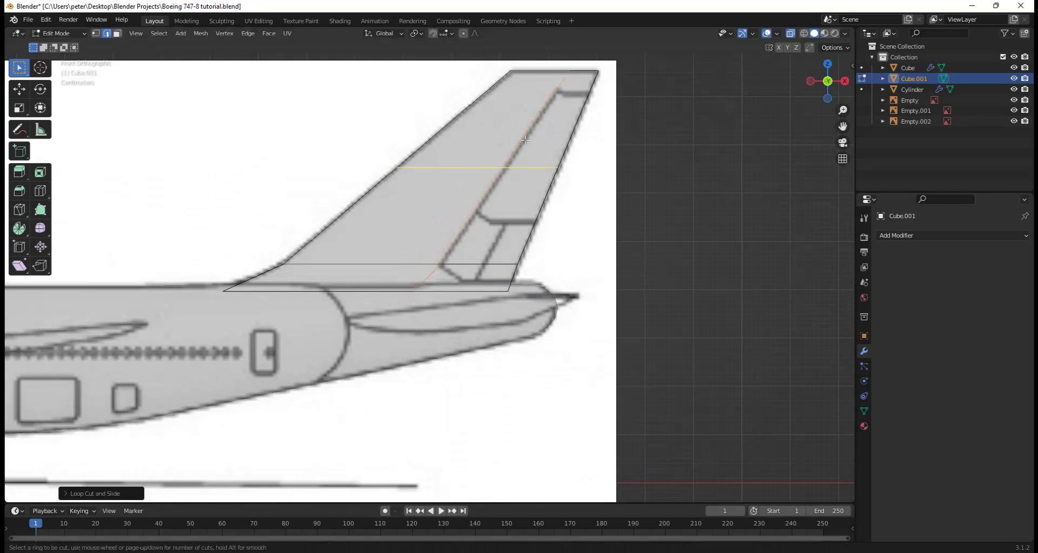
{"action": "left_click", "coordinate": [524, 140]}
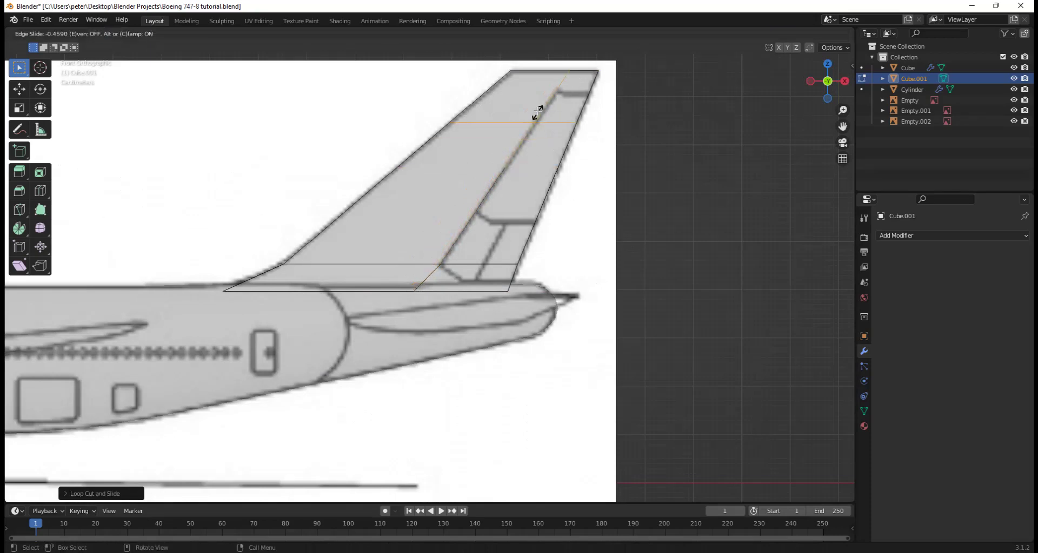
{"action": "left_click", "coordinate": [543, 83]}
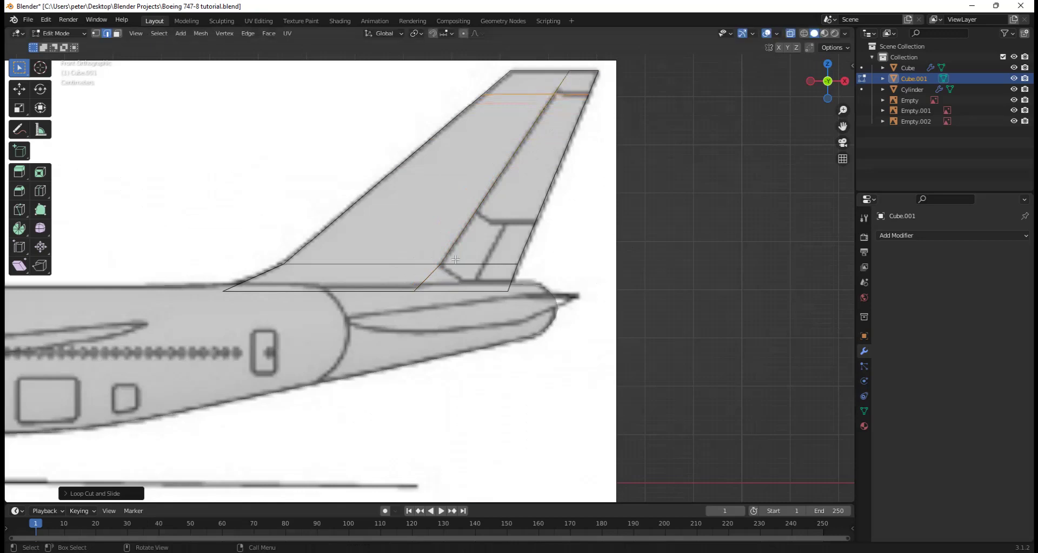
Undo a misplaced mid-fin loop and cut a horizontal loop just above the fin base instead
{"action": "key", "text": "ctrl+r"}
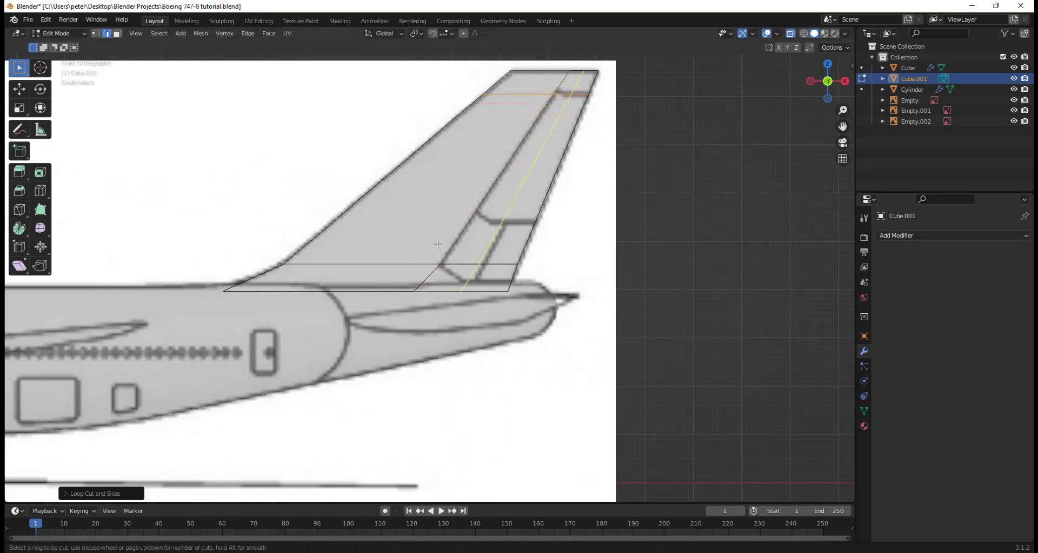
{"action": "left_click", "coordinate": [471, 185]}
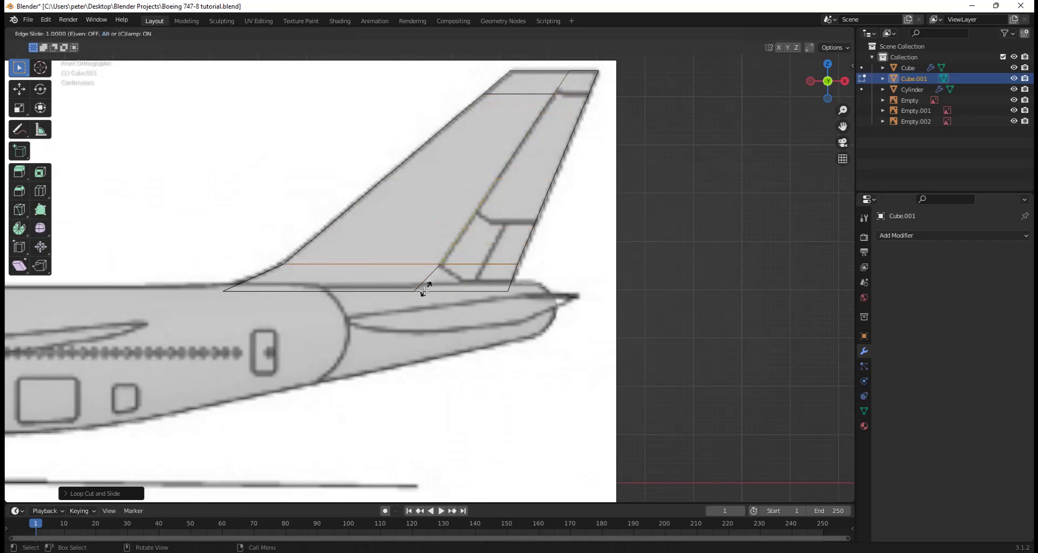
{"action": "right_click", "coordinate": [452, 215]}
{"action": "key", "text": "ctrl+z"}
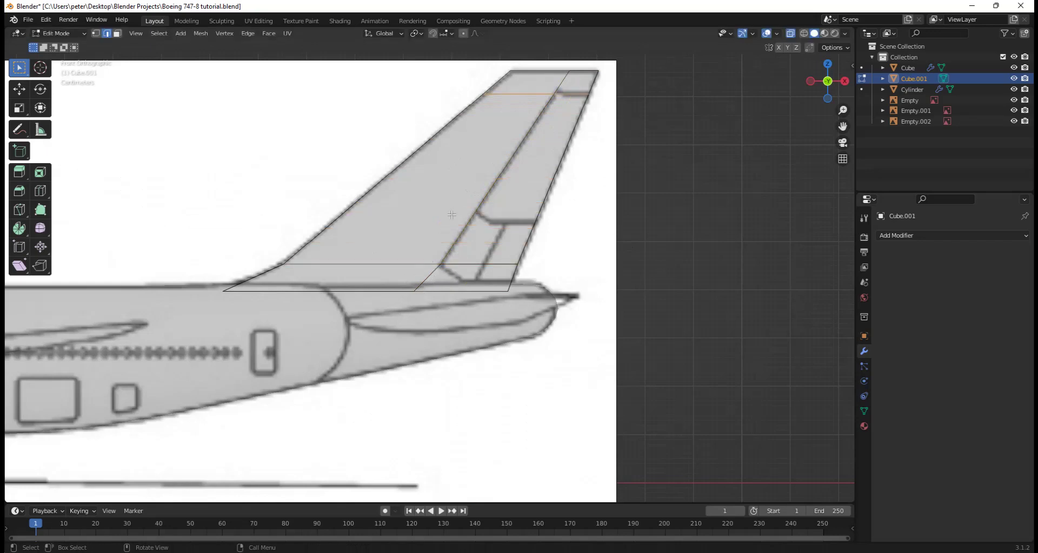
{"action": "key", "text": "ctrl+r"}
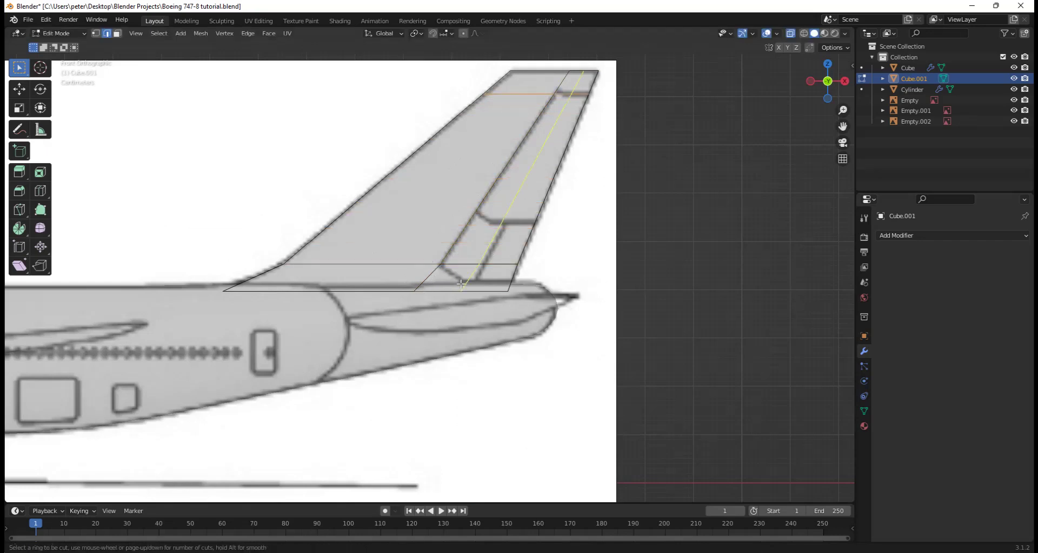
{"action": "left_click", "coordinate": [428, 278]}
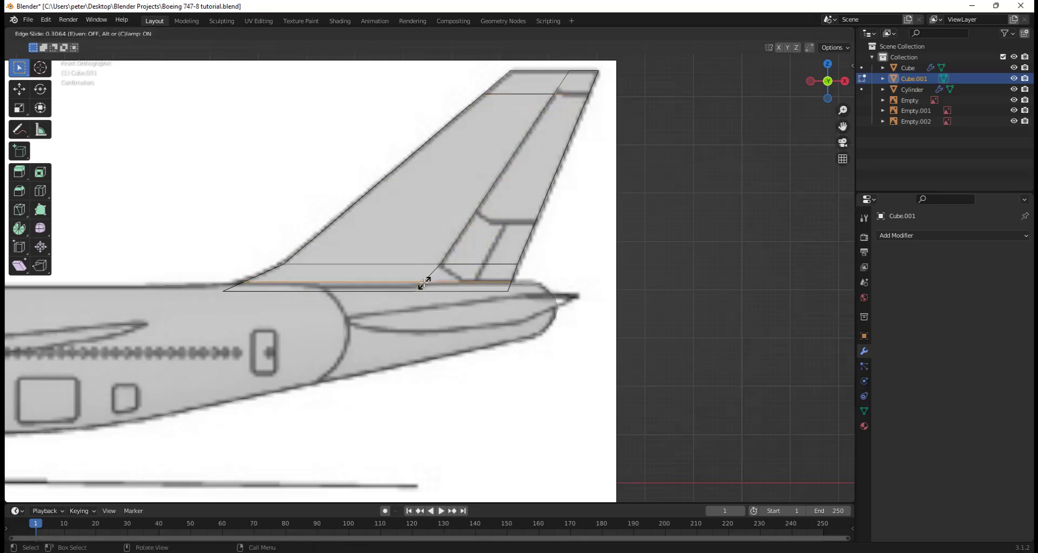
{"action": "left_click", "coordinate": [424, 283]}
{"action": "scroll", "coordinate": [511, 286], "scroll_direction": "up", "scroll_amount": 7}
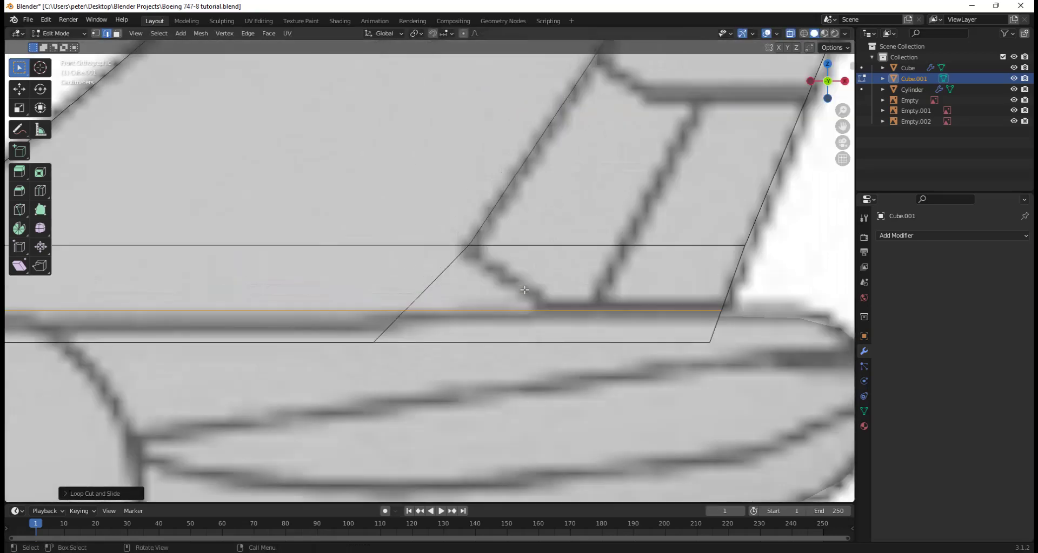
Loop-cut a horizontal edge loop at the rudder panels' upper edge
{"action": "scroll", "coordinate": [538, 299], "scroll_direction": "down", "scroll_amount": 1}
{"action": "middle_click_drag", "start_coordinate": [539, 299], "coordinate": [412, 391], "text": "shift"}
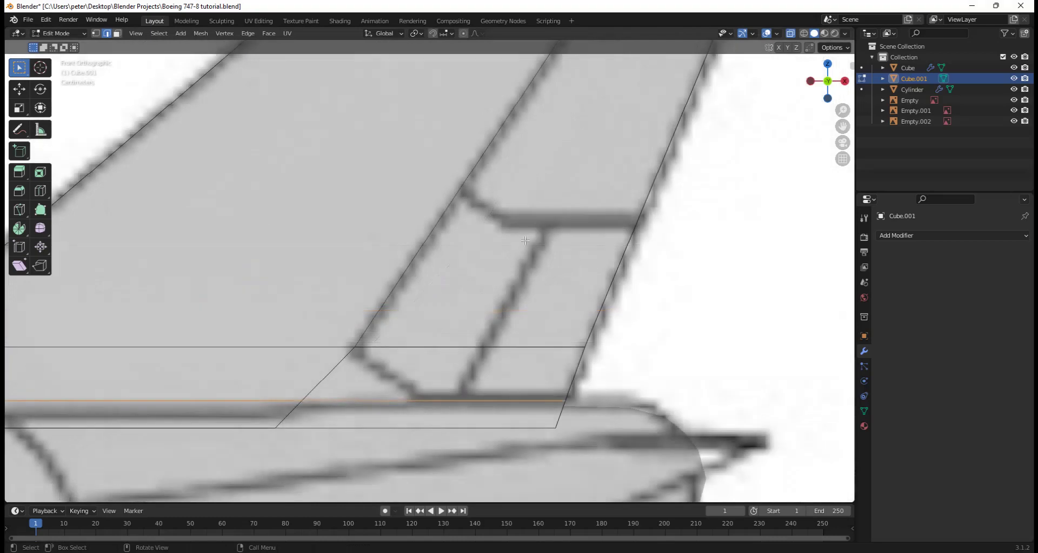
{"action": "key", "text": "ctrl+r"}
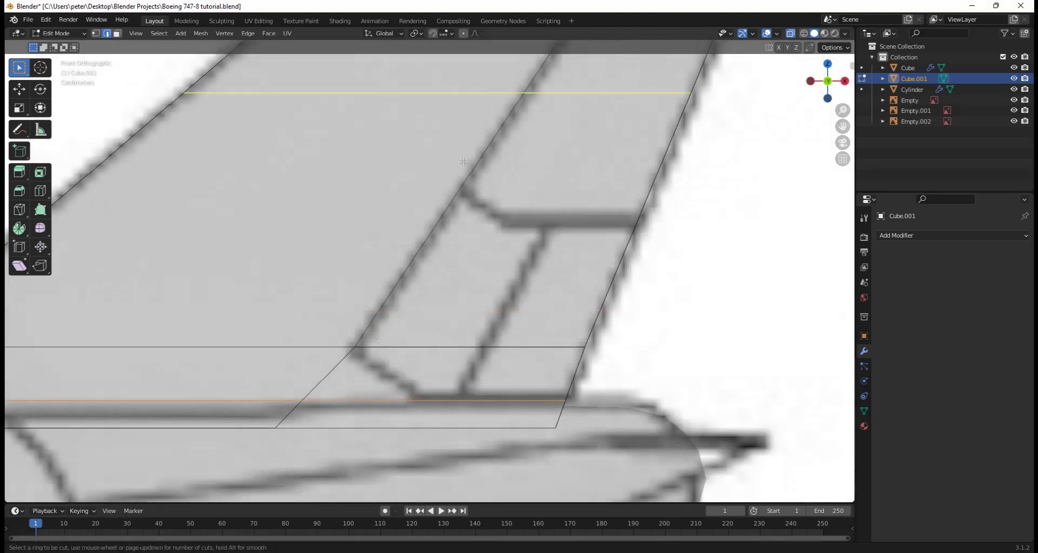
{"action": "left_click", "coordinate": [523, 97]}
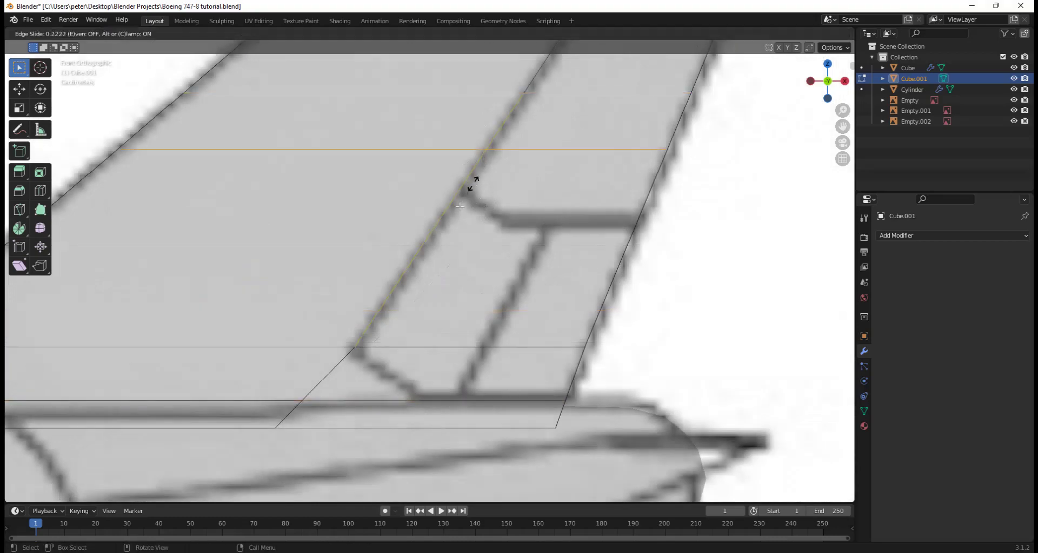
{"action": "left_click", "coordinate": [452, 236]}
Add diagonal loop cuts along the rudder panel dividing lines
{"action": "key", "text": "ctrl+r"}
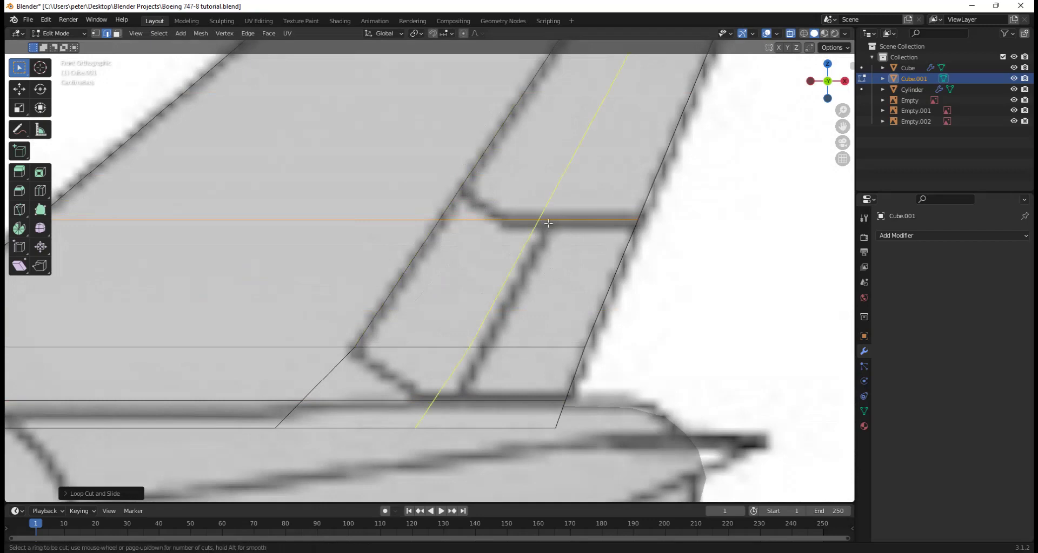
{"action": "left_click", "coordinate": [548, 223]}
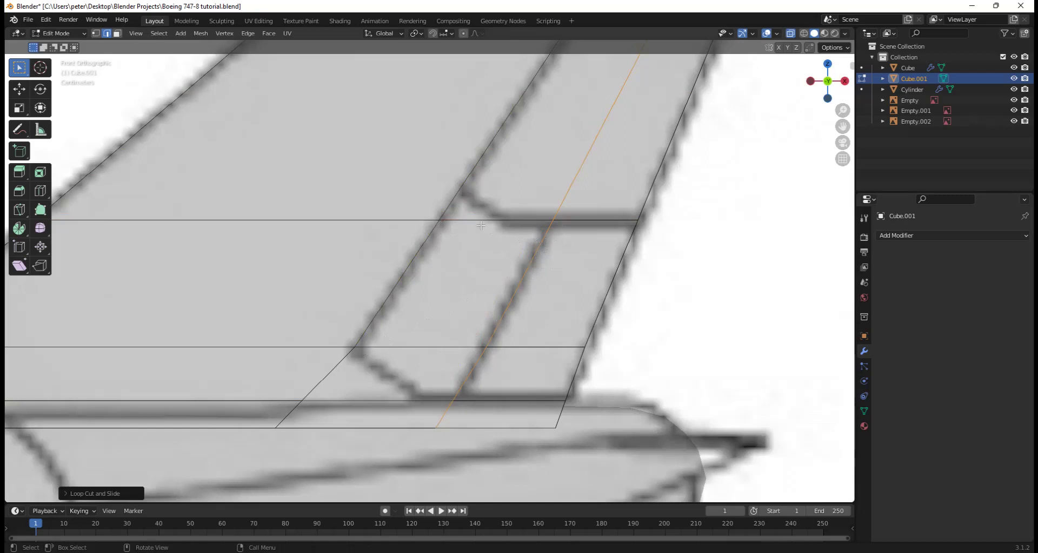
{"action": "key", "text": "ctrl+r"}
{"action": "left_click", "coordinate": [506, 221]}
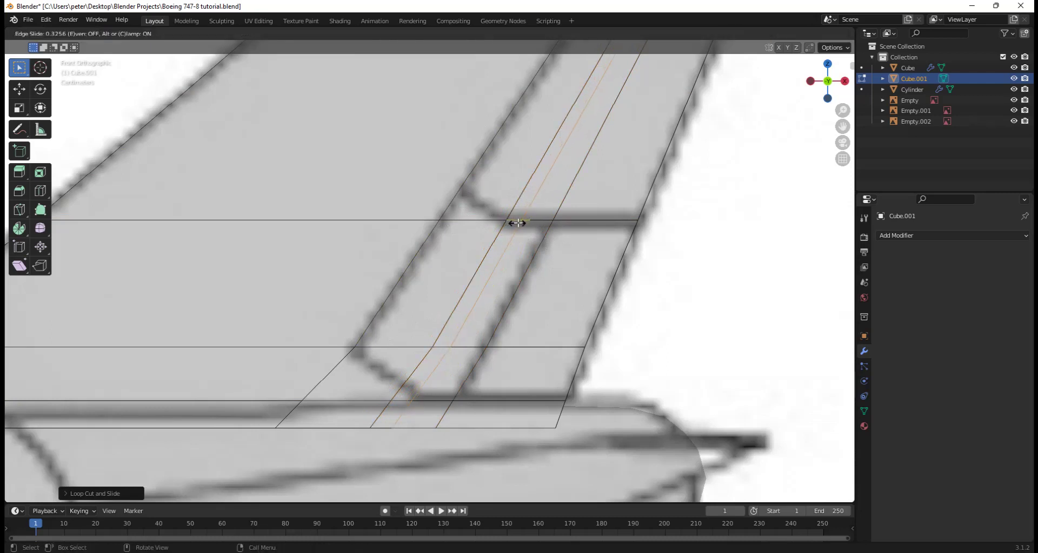
{"action": "left_click", "coordinate": [517, 223]}
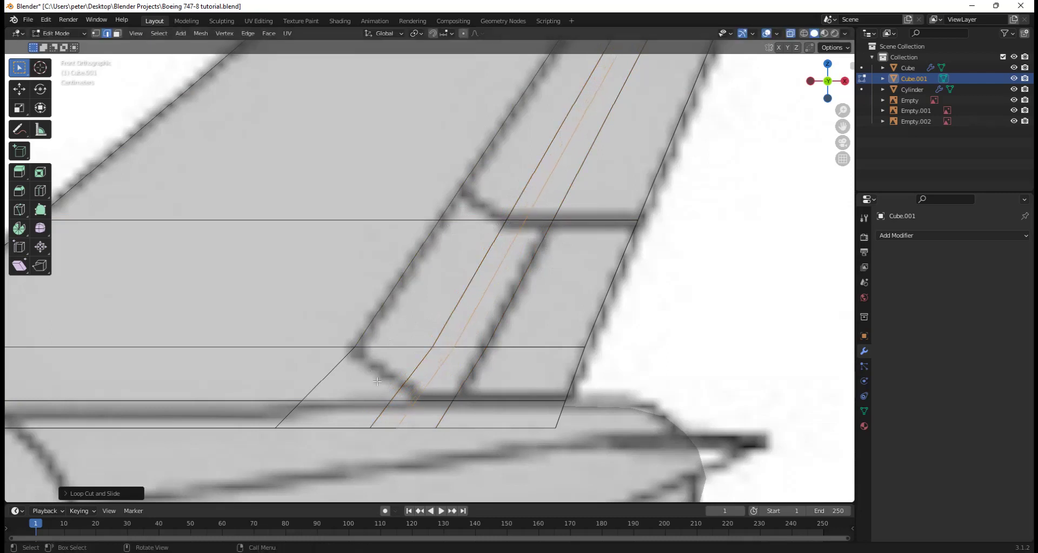
{"action": "left_click", "coordinate": [509, 234], "text": "alt"}
Inspect the new loops, then select a vertex where the loops meet in Vertex select mode
{"action": "scroll", "coordinate": [488, 234], "scroll_direction": "down", "scroll_amount": 5}
{"action": "left_click_drag", "start_coordinate": [827, 81], "coordinate": [821, 78]}
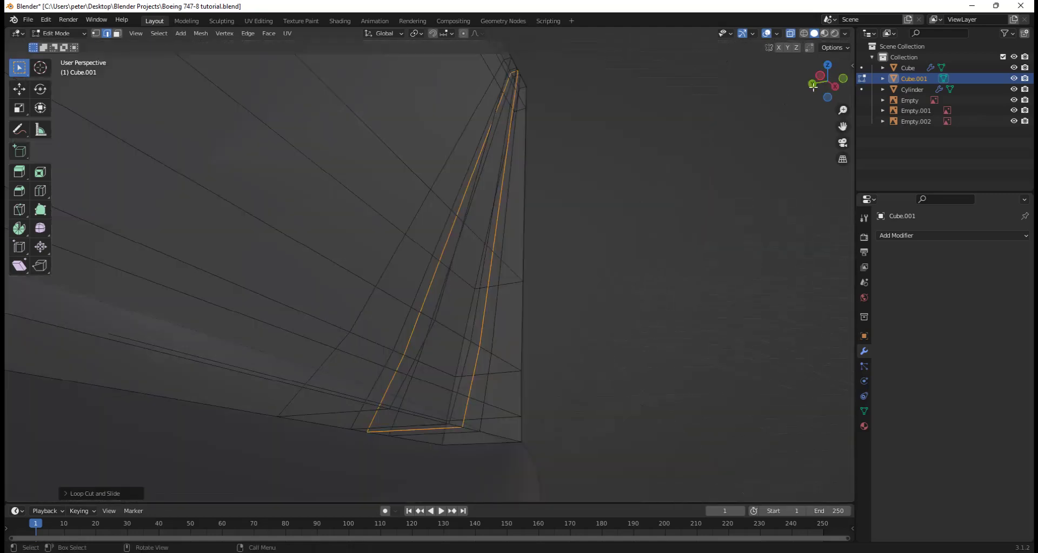
{"action": "left_click", "coordinate": [842, 79]}
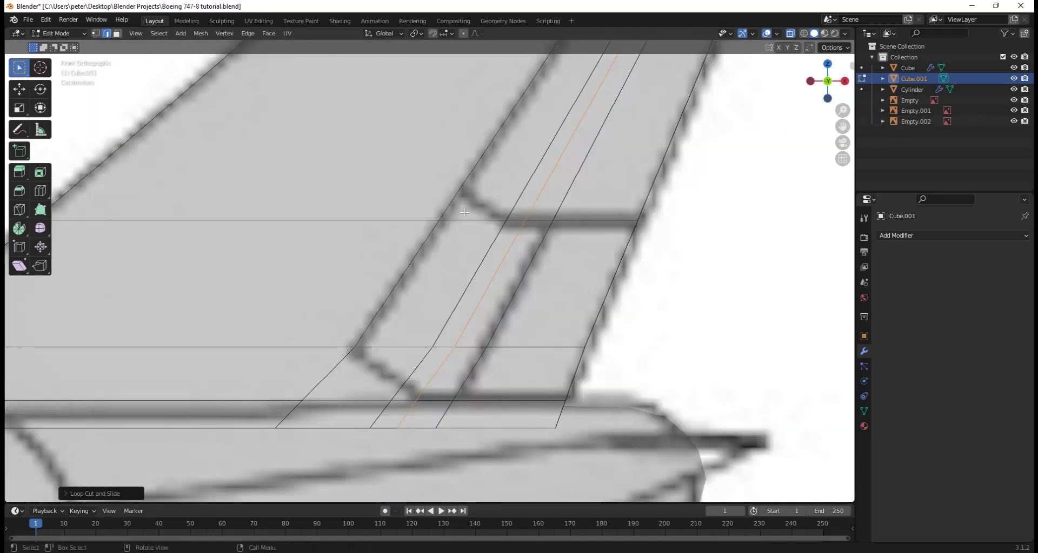
{"action": "key", "text": "1"}
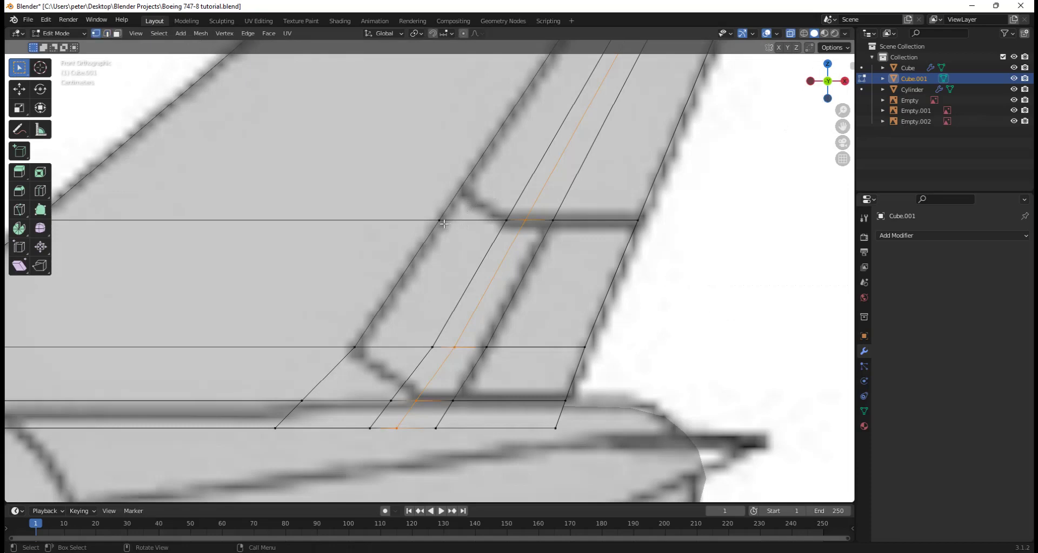
{"action": "left_click", "coordinate": [440, 221]}
{"action": "mouse_move", "coordinate": [444, 223]}
{"action": "middle_mouse_down"}
{"action": "mouse_move", "coordinate": [501, 235]}
{"action": "mouse_move", "coordinate": [440, 218]}
{"action": "middle_mouse_up"}
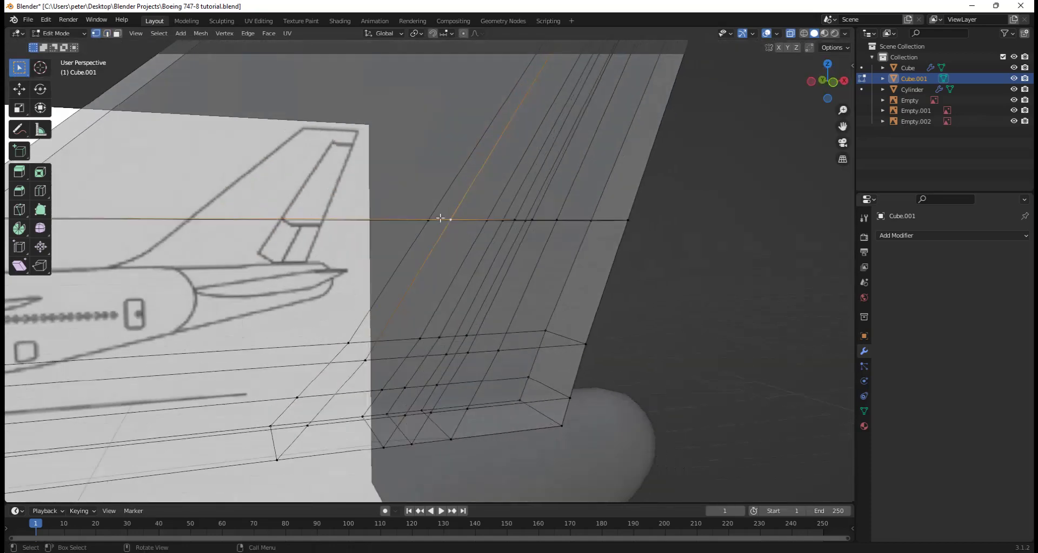
Vertex-slide the selected fin vertex along its edge onto the blueprint's rudder hinge line
{"action": "left_click", "coordinate": [833, 83]}
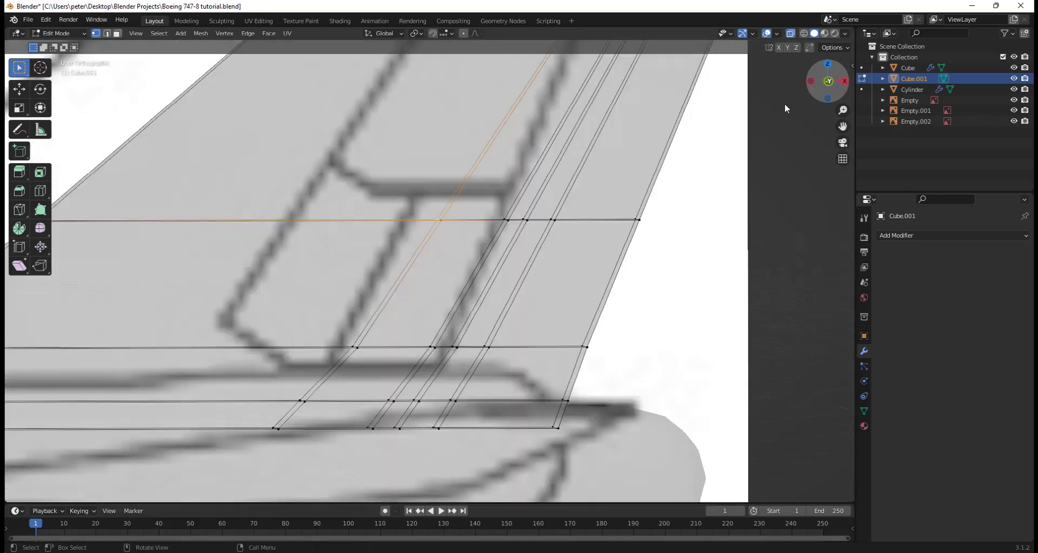
{"action": "key", "text": "g"}
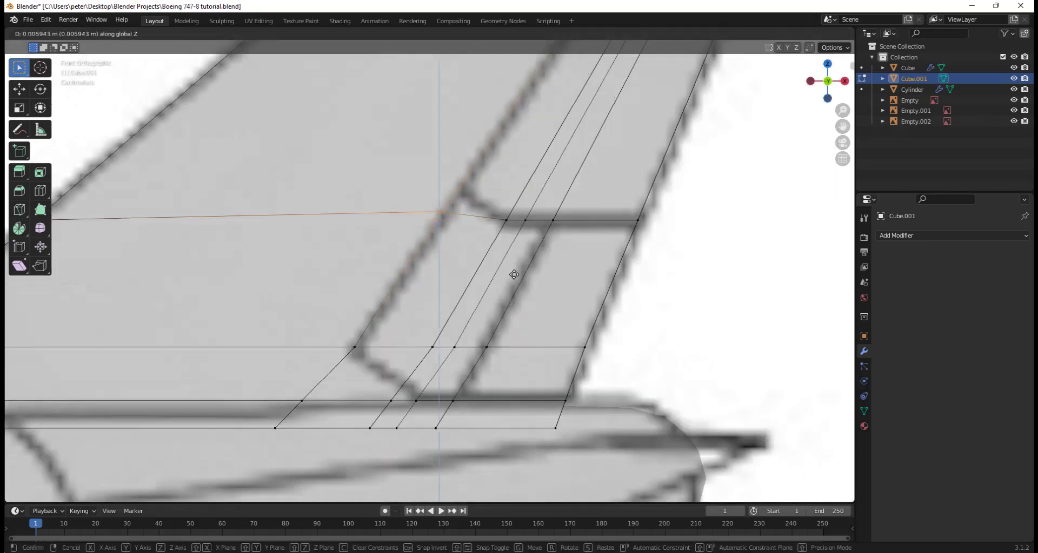
{"action": "key", "text": "z"}
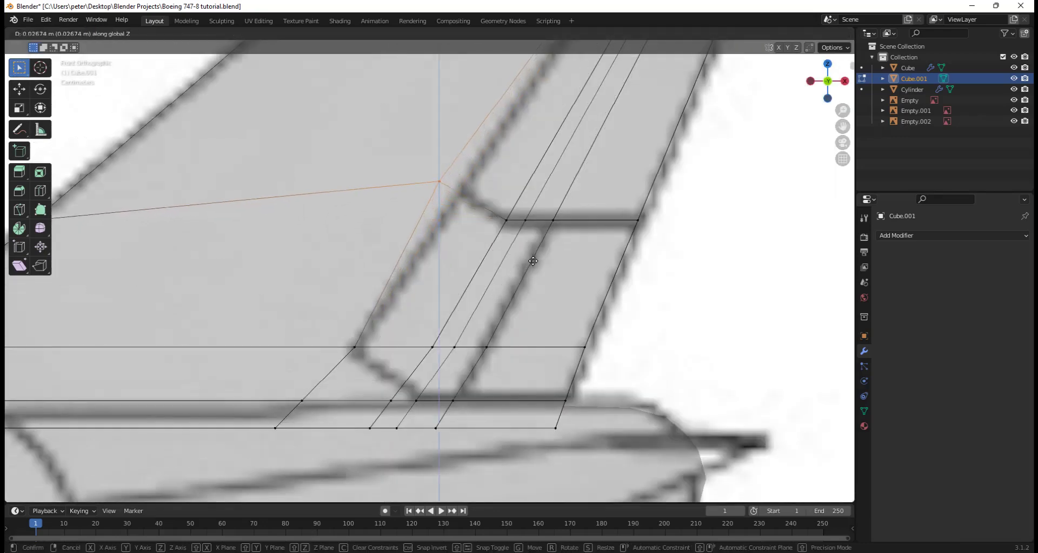
{"action": "key", "text": "g"}
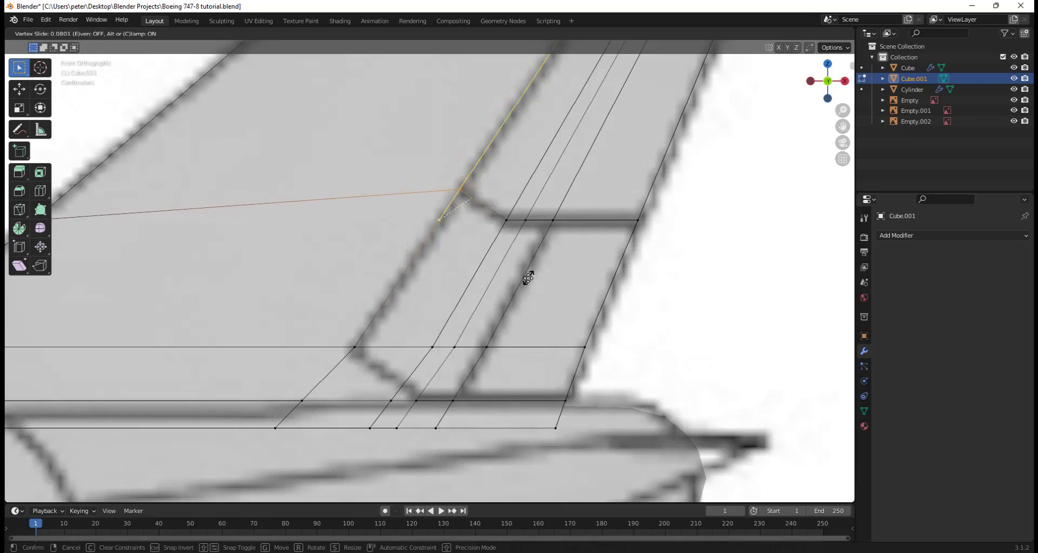
{"action": "left_click", "coordinate": [527, 277]}
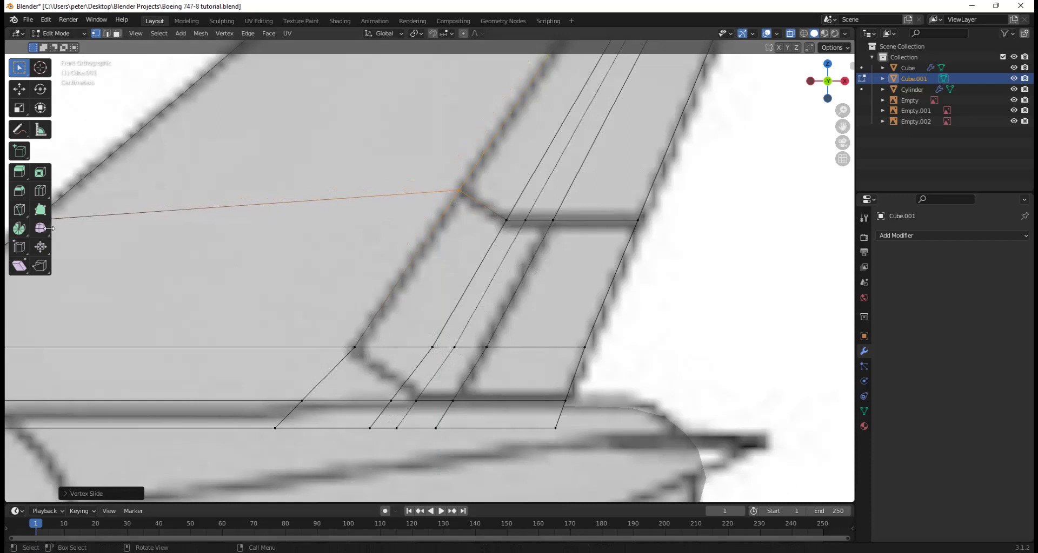
{"action": "left_click", "coordinate": [19, 209]}
Knife-cut two diagonal edges from the rudder's corner vertices into the fin base, then return to Front view
{"action": "left_click", "coordinate": [354, 347]}
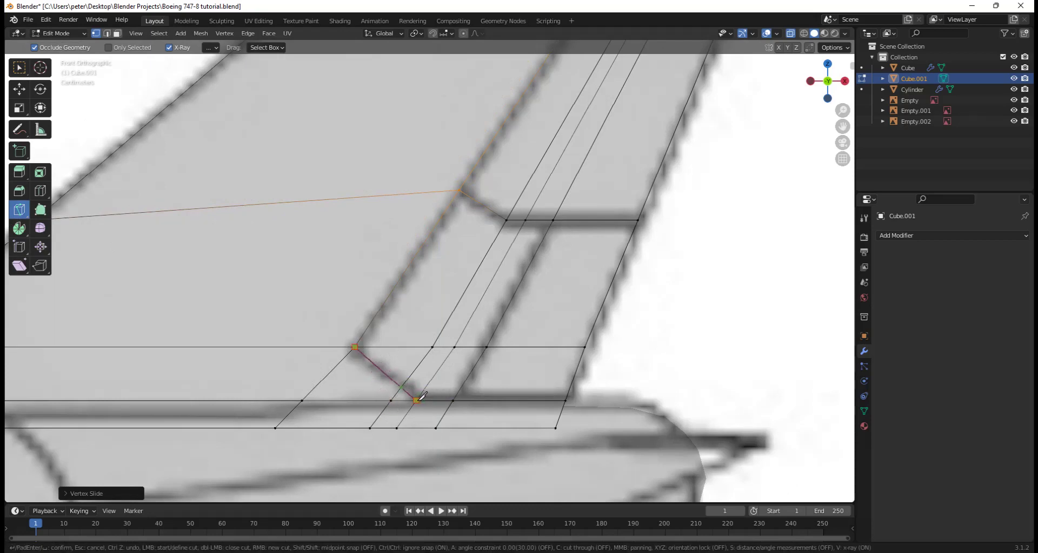
{"action": "left_click", "coordinate": [416, 400]}
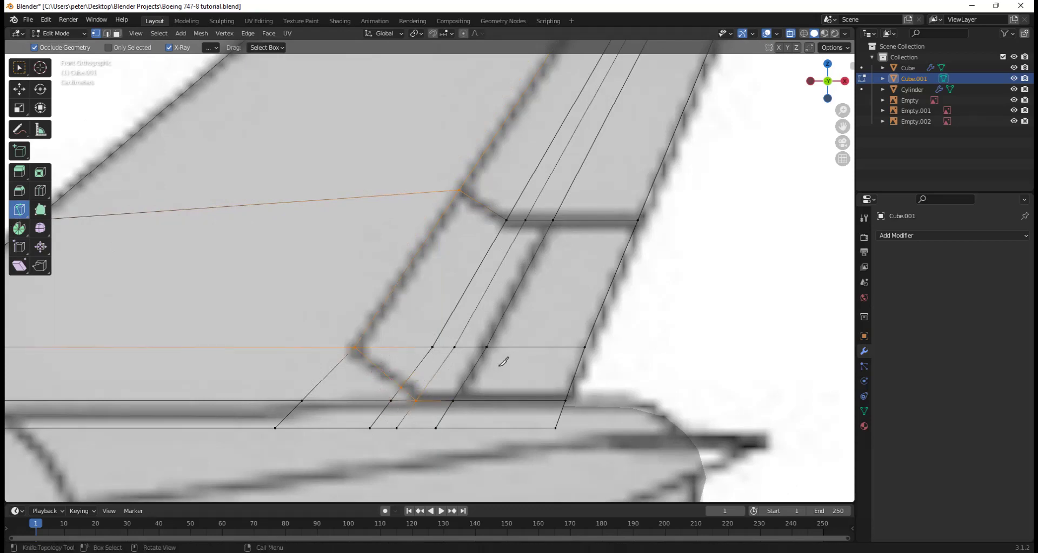
{"action": "middle_click_drag", "start_coordinate": [505, 364], "coordinate": [275, 364]}
{"action": "left_click", "coordinate": [516, 349]}
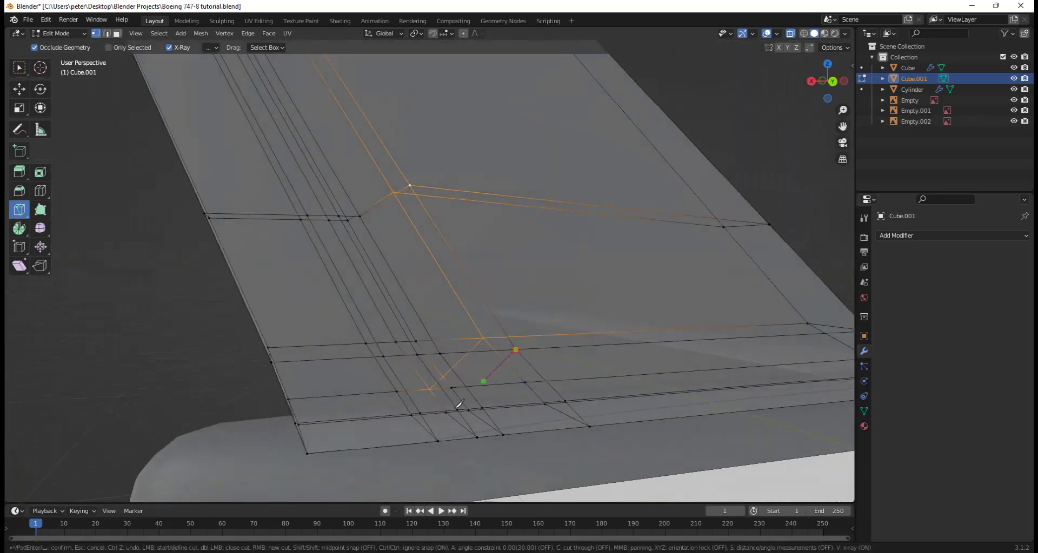
{"action": "middle_click_drag", "start_coordinate": [515, 382], "coordinate": [447, 412]}
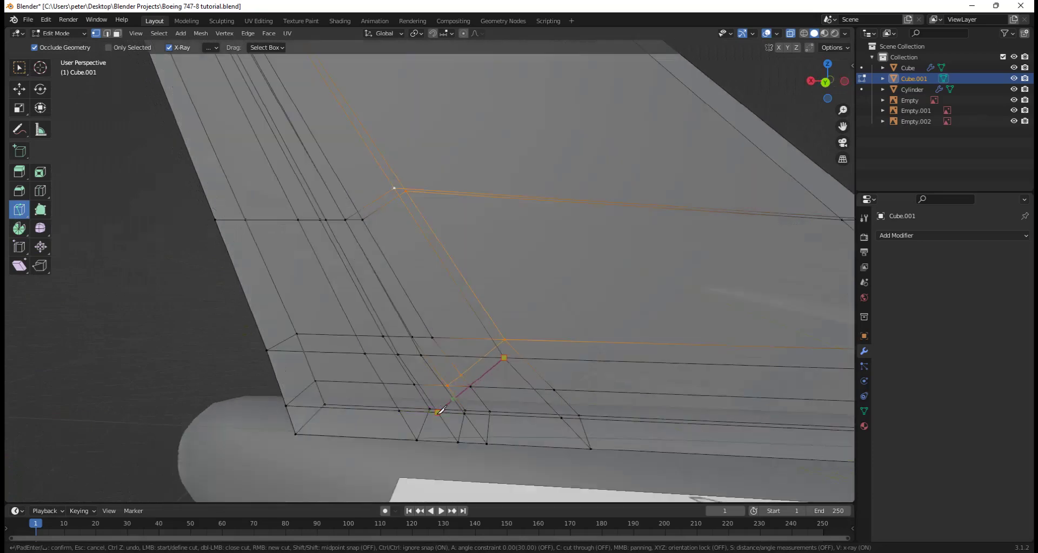
{"action": "left_click", "coordinate": [438, 412]}
{"action": "middle_click_drag", "start_coordinate": [516, 390], "coordinate": [651, 277]}
{"action": "key", "text": "Return"}
{"action": "scroll", "coordinate": [537, 382], "scroll_direction": "down", "scroll_amount": 3}
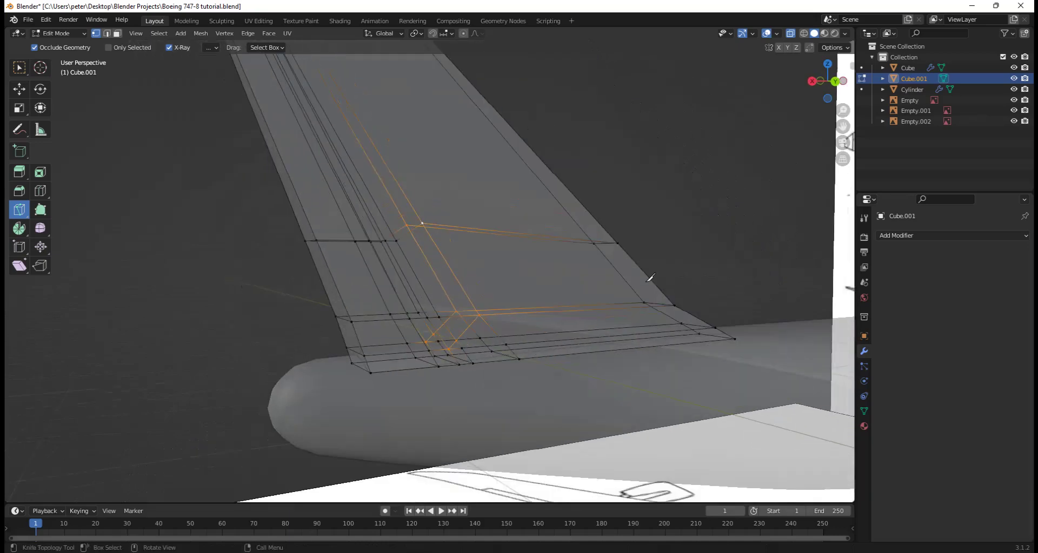
{"action": "left_click", "coordinate": [824, 81]}
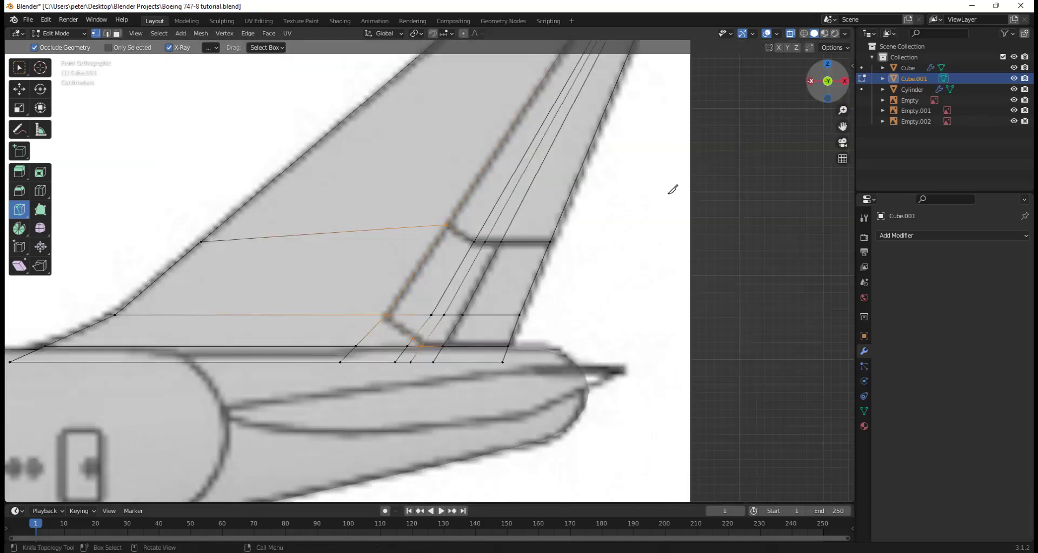
In face select mode with X-ray on, select the rudder's panel faces across the fin
{"action": "left_click", "coordinate": [20, 68]}
{"action": "left_click", "coordinate": [458, 256], "text": "alt"}
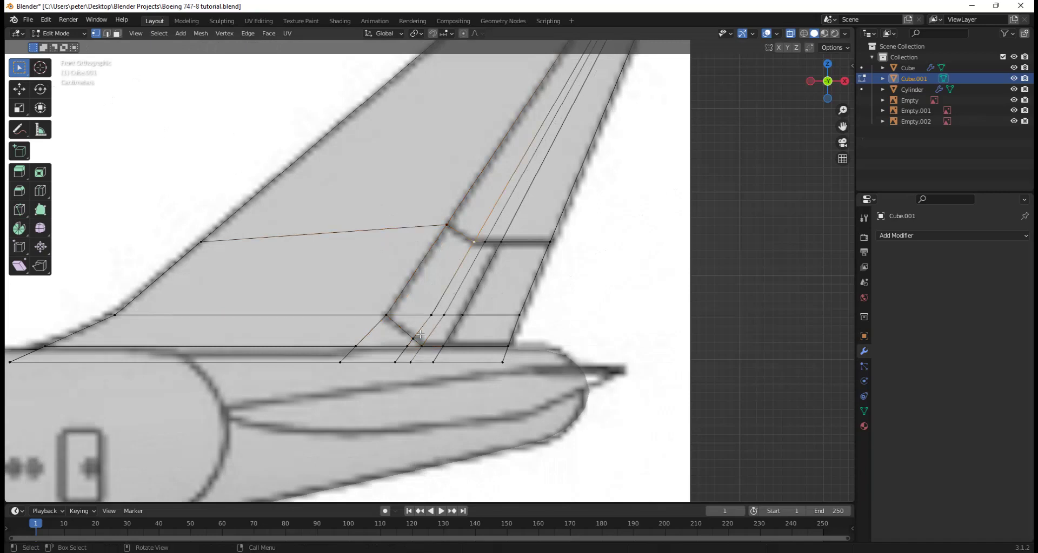
{"action": "key", "text": "3"}
{"action": "left_click", "coordinate": [425, 286]}
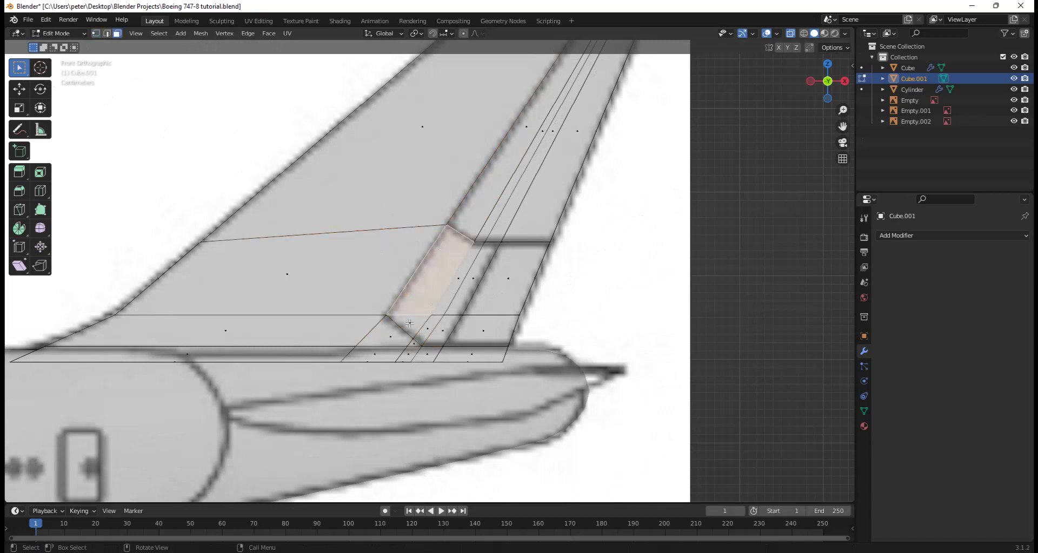
{"action": "key", "text": "alt+z"}
{"action": "key", "text": "alt+z"}
{"action": "left_click", "coordinate": [424, 335], "text": "shift"}
{"action": "left_click", "coordinate": [452, 301], "text": "shift"}
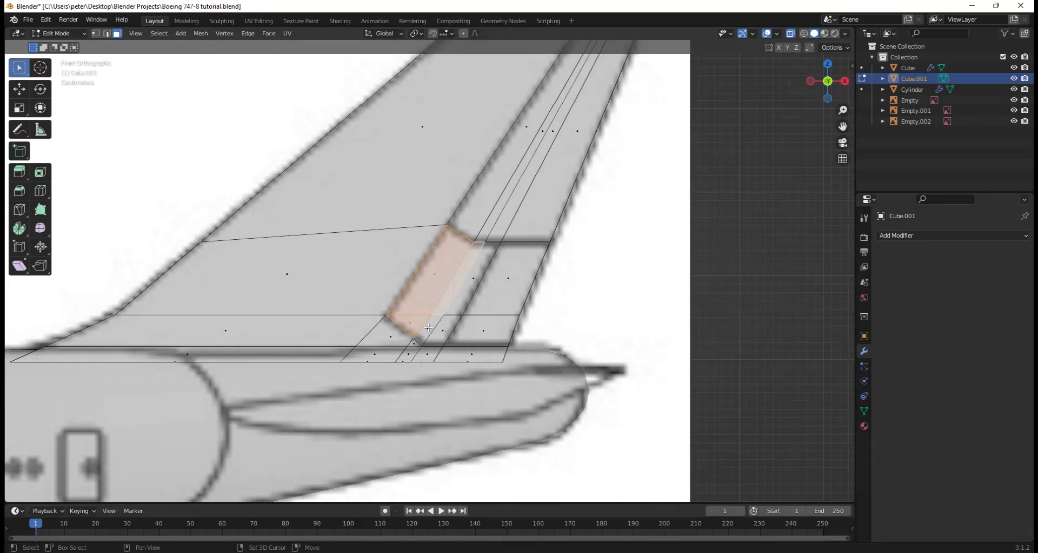
{"action": "left_click", "coordinate": [428, 328], "text": "shift"}
{"action": "left_click", "coordinate": [478, 282], "text": "shift"}
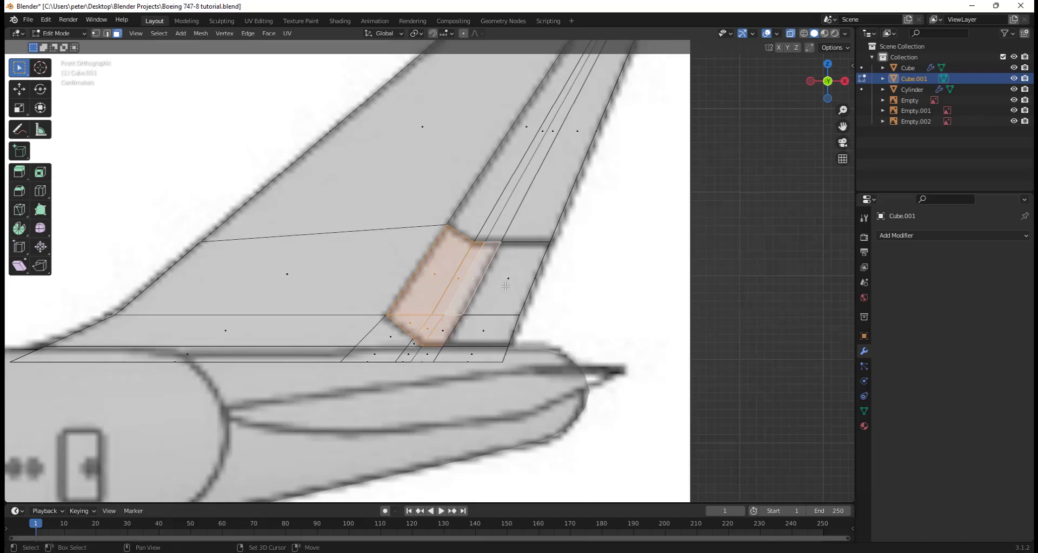
{"action": "left_click", "coordinate": [484, 326], "text": "shift"}
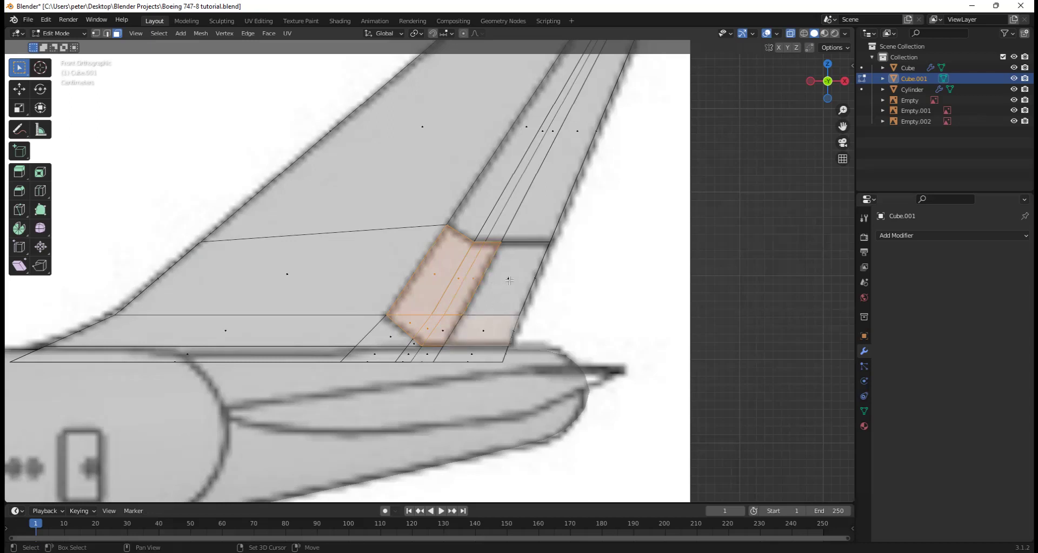
{"action": "left_click", "coordinate": [510, 281], "text": "shift"}
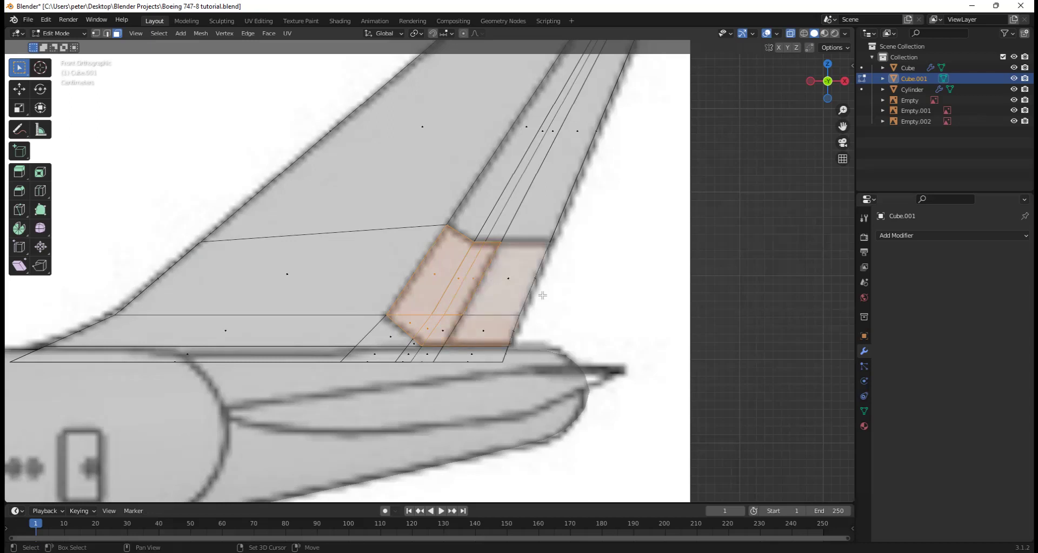
{"action": "left_click", "coordinate": [531, 126], "text": "shift"}
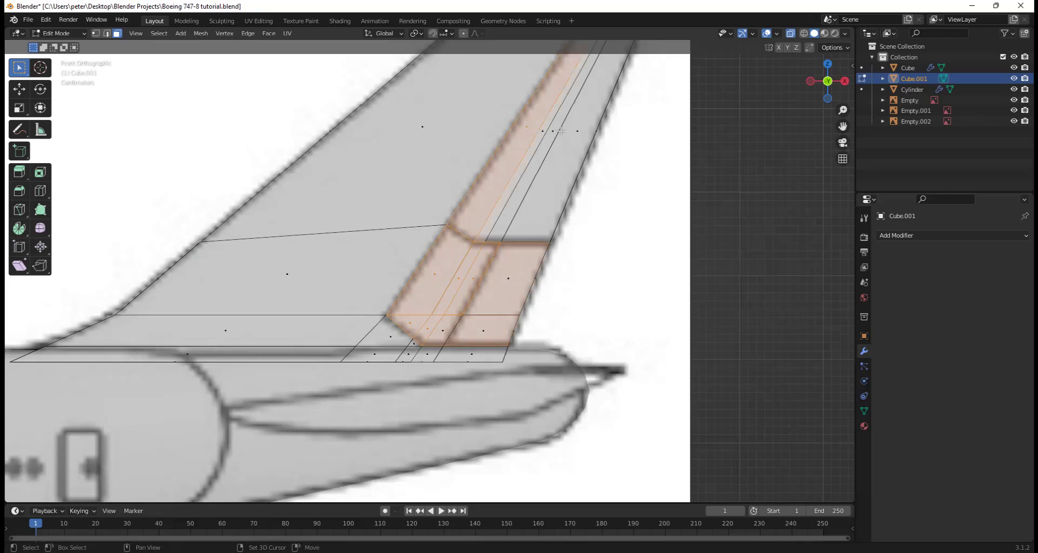
Reselect only the lower panel: the large left face, narrow strip, triangle and adjoining face
{"action": "scroll", "coordinate": [580, 158], "scroll_direction": "down", "scroll_amount": 2}
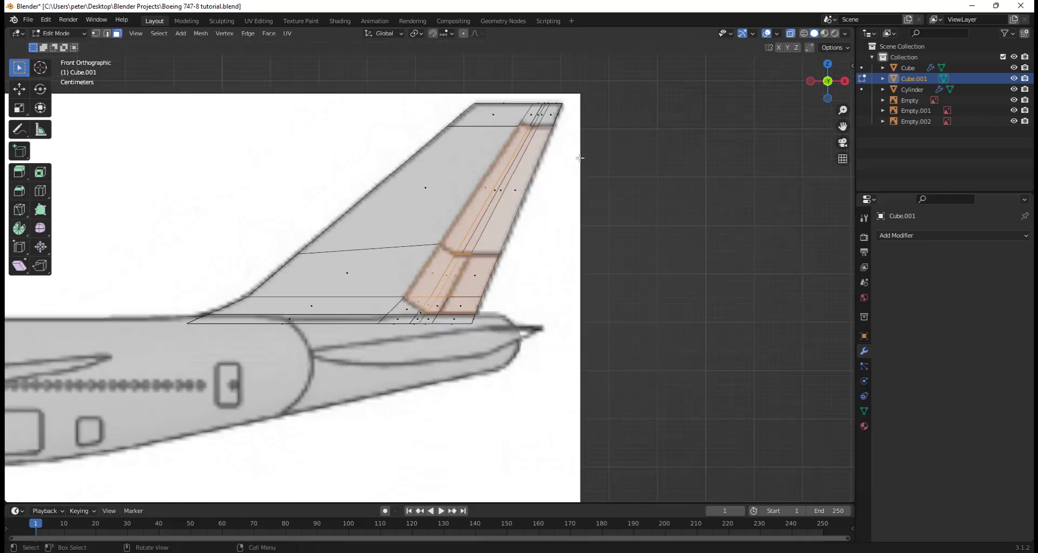
{"action": "scroll", "coordinate": [561, 193], "scroll_direction": "up", "scroll_amount": 6}
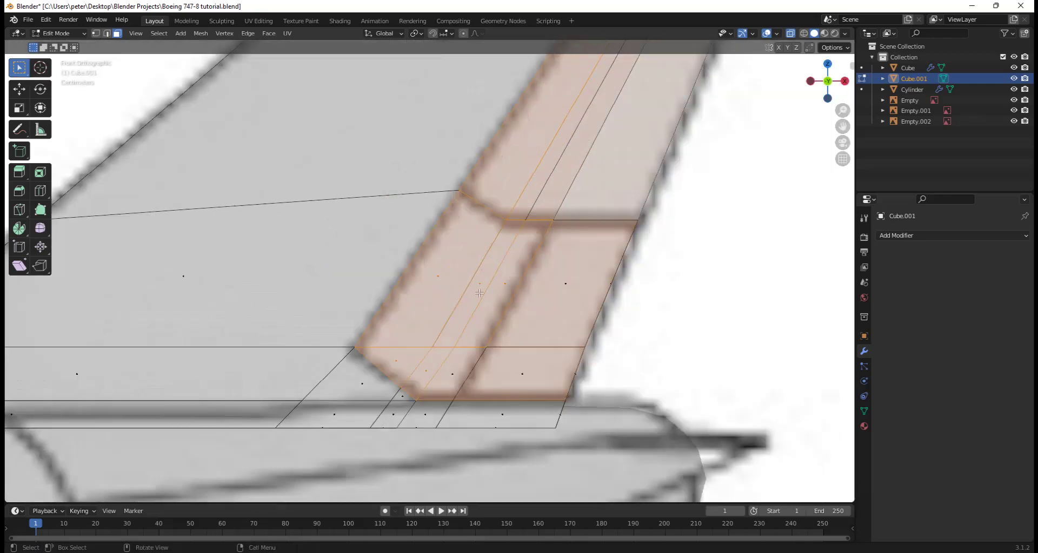
{"action": "left_click", "coordinate": [436, 278]}
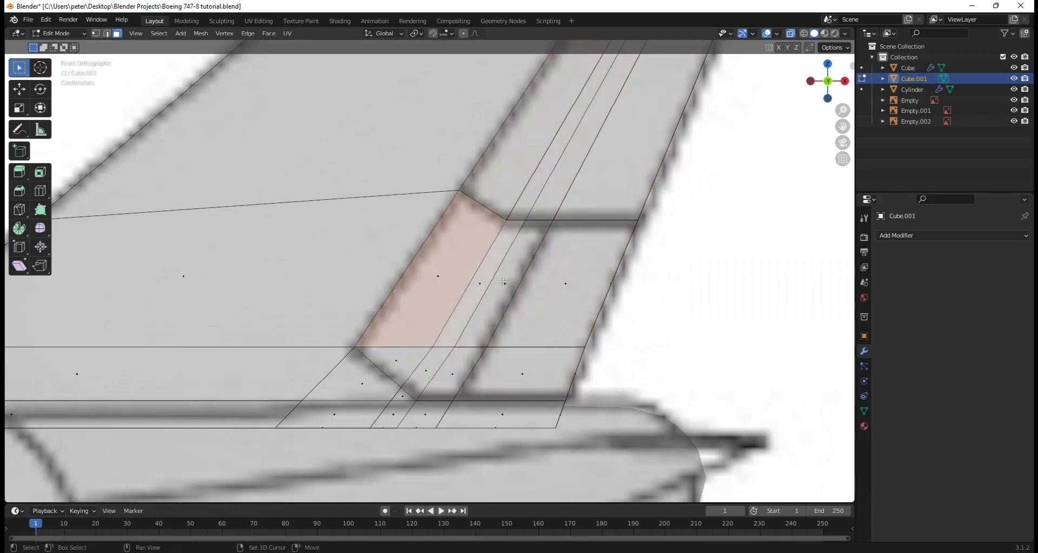
{"action": "left_click", "coordinate": [498, 295], "text": "shift"}
{"action": "left_click", "coordinate": [393, 362], "text": "shift"}
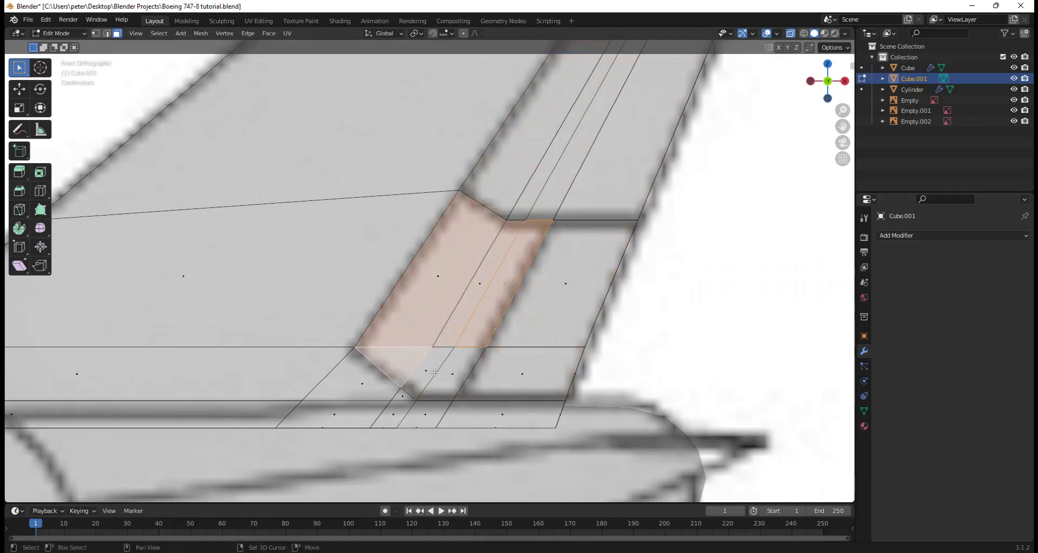
{"action": "left_click", "coordinate": [434, 372], "text": "shift"}
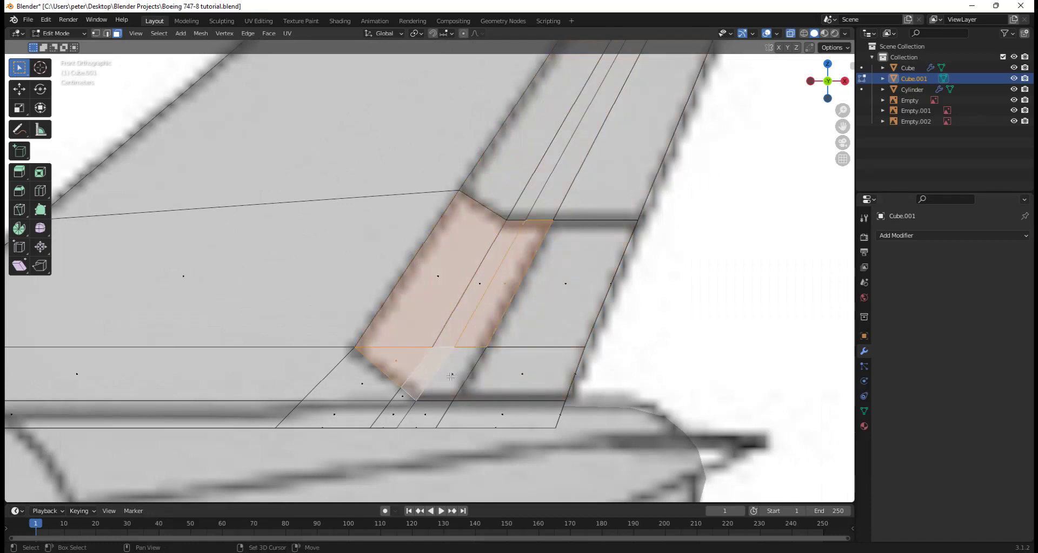
Separate the selected faces by selection, then undo the split
{"action": "key", "text": "p"}
{"action": "left_click", "coordinate": [451, 330]}
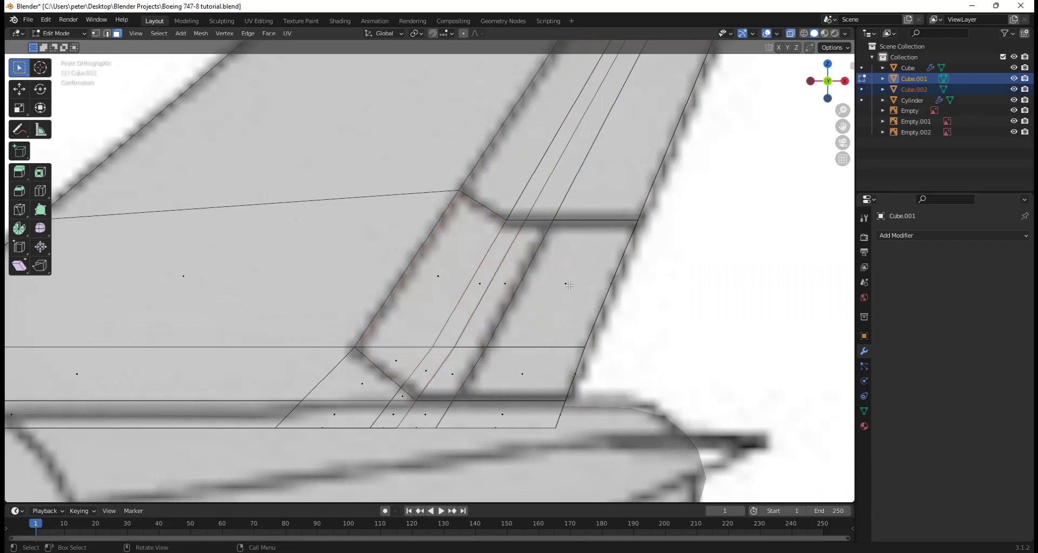
{"action": "key", "text": "ctrl+z"}
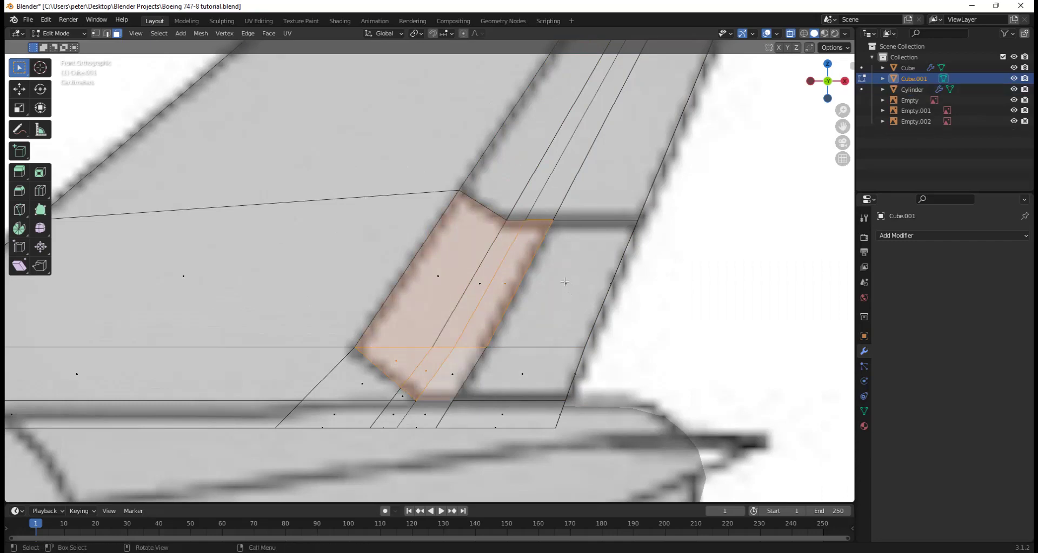
Reselect the rudder's big face plus its narrow strips and lower faces
{"action": "mouse_move", "coordinate": [653, 350]}
{"action": "middle_mouse_down"}
{"action": "mouse_move", "coordinate": [599, 351]}
{"action": "mouse_move", "coordinate": [654, 347]}
{"action": "middle_mouse_up"}
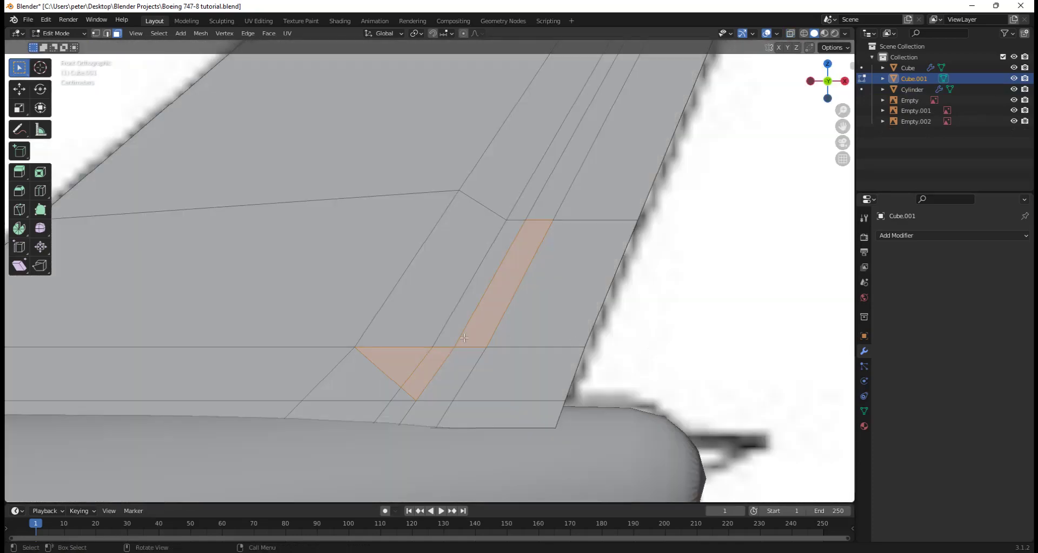
{"action": "left_click", "coordinate": [417, 307]}
{"action": "left_click", "coordinate": [459, 319], "text": "shift"}
{"action": "left_click", "coordinate": [461, 361], "text": "shift"}
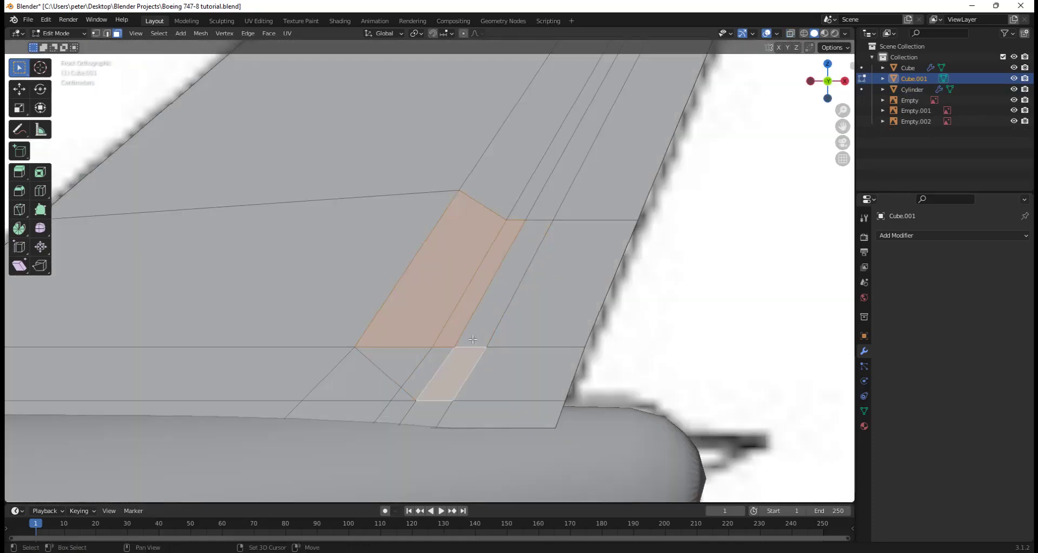
{"action": "left_click", "coordinate": [473, 340], "text": "shift"}
{"action": "left_click", "coordinate": [440, 357], "text": "shift"}
{"action": "left_click", "coordinate": [406, 359], "text": "shift"}
From below, add the lower quad, triangular face and remaining narrow strips to the selection
{"action": "middle_click_drag", "start_coordinate": [475, 359], "coordinate": [405, 359]}
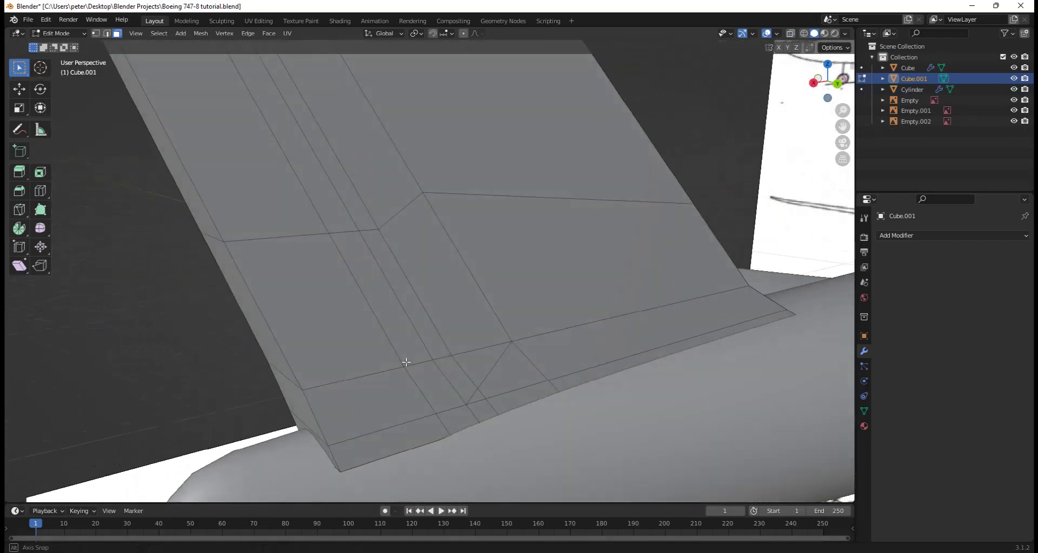
{"action": "left_click", "coordinate": [433, 388]}
{"action": "left_click", "coordinate": [463, 378], "text": "shift"}
{"action": "left_click", "coordinate": [479, 361], "text": "shift"}
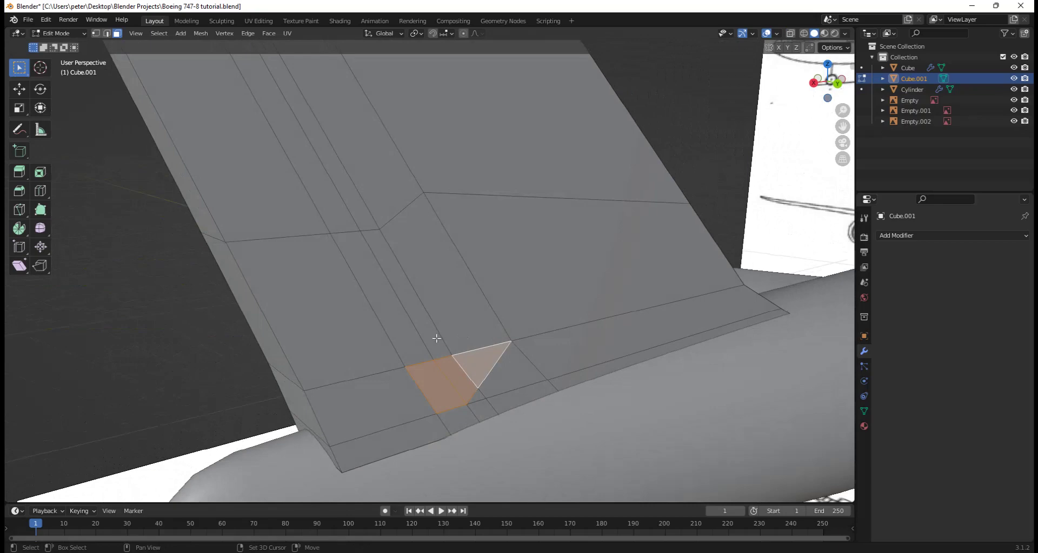
{"action": "left_click", "coordinate": [432, 334], "text": "shift"}
{"action": "left_click", "coordinate": [418, 349], "text": "shift"}
{"action": "middle_click_drag", "start_coordinate": [472, 322], "coordinate": [573, 321]}
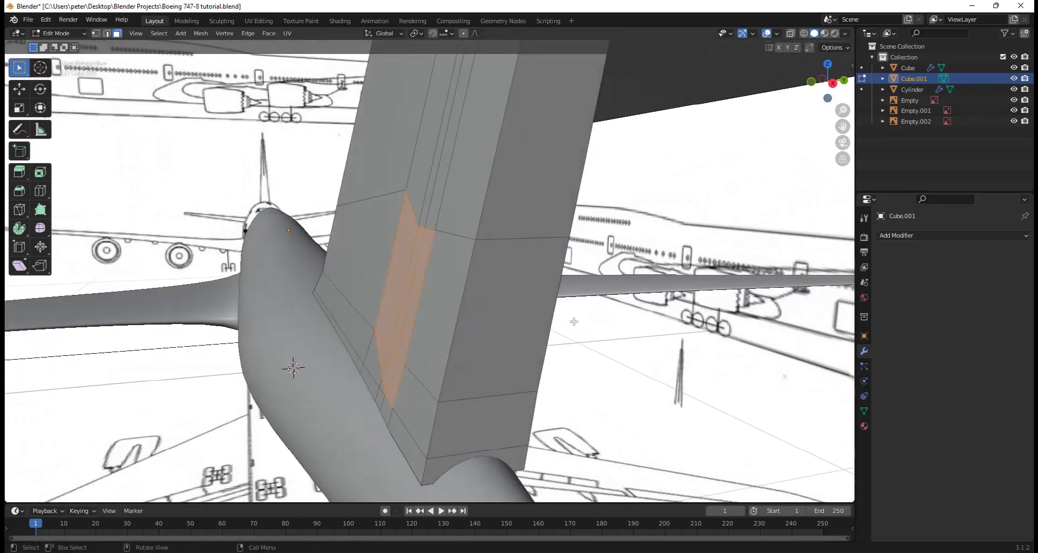
Separate the selected panel faces into the new object Cube.002
{"action": "key", "text": "p"}
{"action": "left_click", "coordinate": [541, 322]}
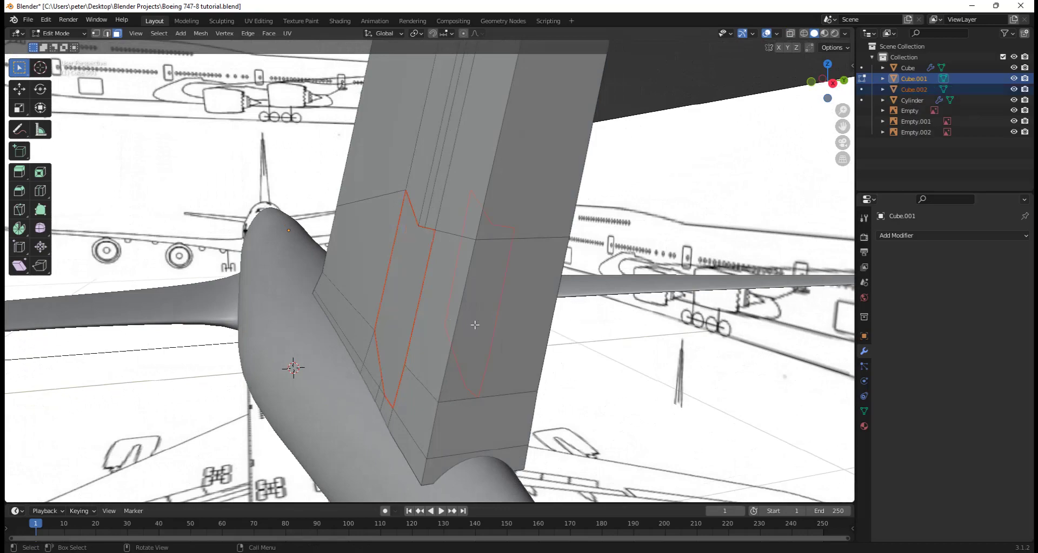
{"action": "middle_click_drag", "start_coordinate": [474, 325], "coordinate": [490, 237]}
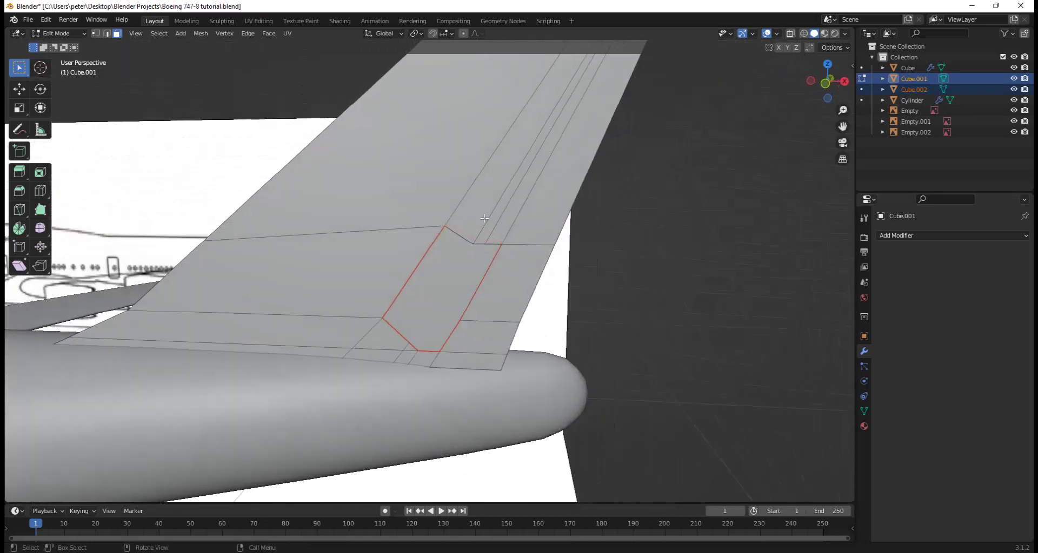
Select the long strip faces on both sides of the fin, separate them, then undo
{"action": "left_click", "coordinate": [484, 219]}
{"action": "left_click", "coordinate": [506, 225], "text": "shift"}
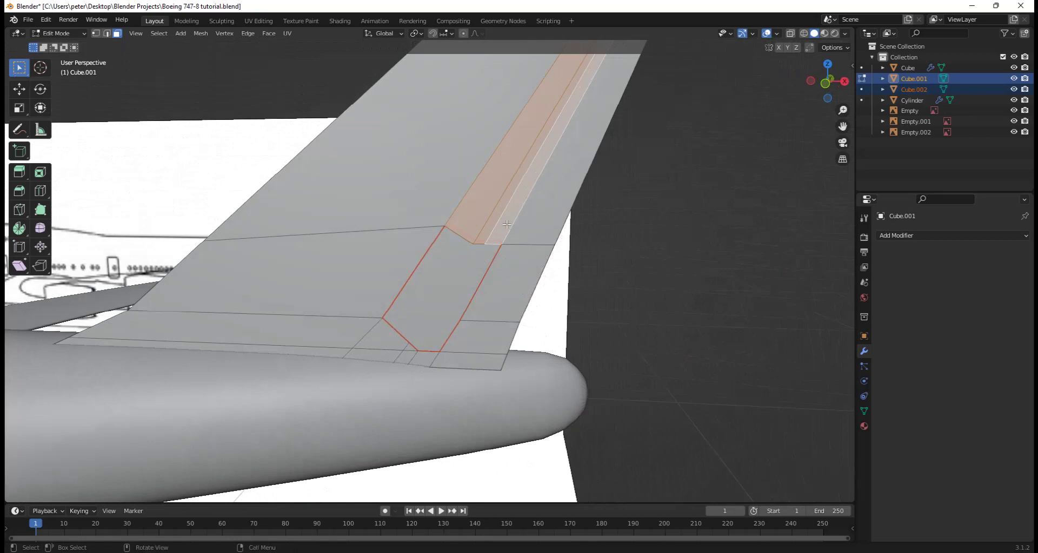
{"action": "middle_click_drag", "start_coordinate": [568, 269], "coordinate": [409, 231]}
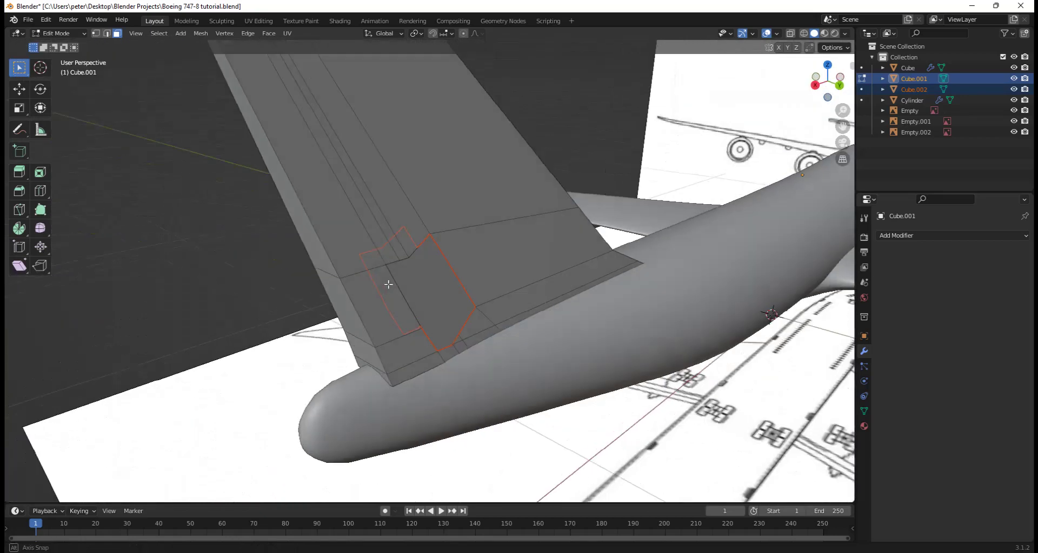
{"action": "left_click", "coordinate": [396, 238], "text": "shift"}
{"action": "left_click", "coordinate": [389, 244], "text": "shift"}
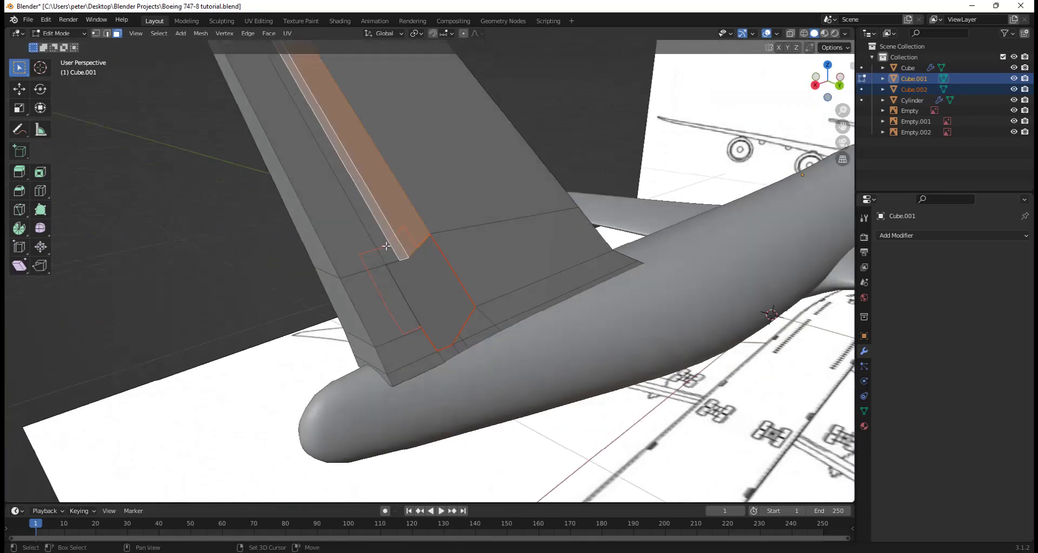
{"action": "key", "text": "p"}
{"action": "left_click", "coordinate": [397, 238]}
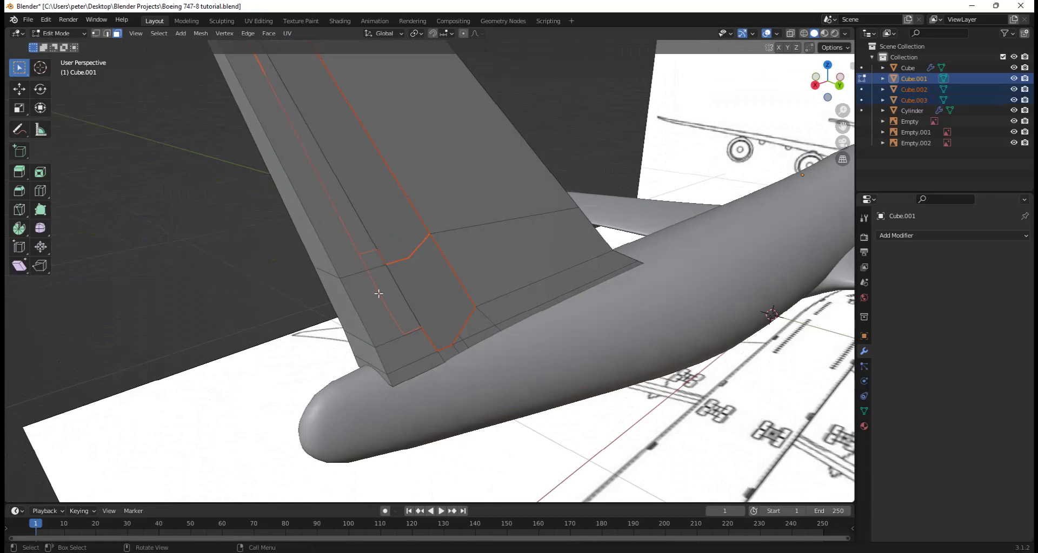
{"action": "middle_click_drag", "start_coordinate": [399, 293], "coordinate": [551, 273]}
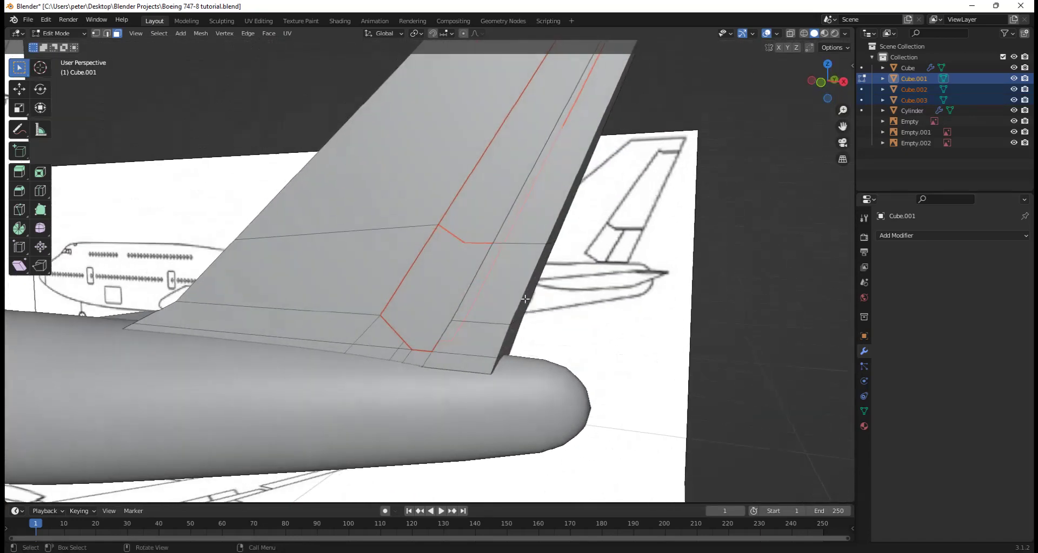
{"action": "key", "text": "ctrl+z"}
Reselect the strip faces, dissolve them into one face, and separate it as Cube.003
{"action": "left_click", "coordinate": [529, 225], "text": "shift"}
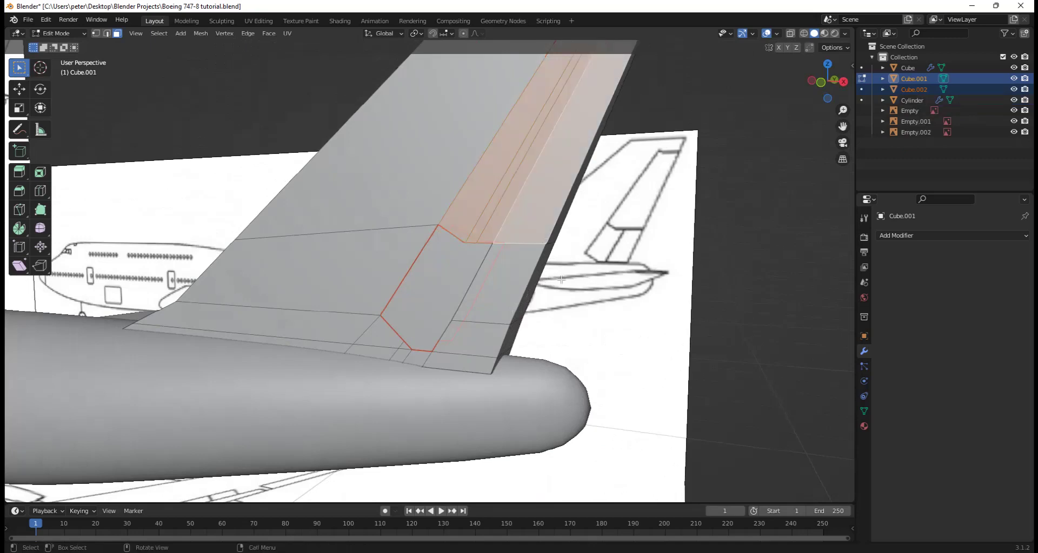
{"action": "middle_click_drag", "start_coordinate": [562, 280], "coordinate": [366, 232]}
{"action": "left_click", "coordinate": [348, 242], "text": "shift"}
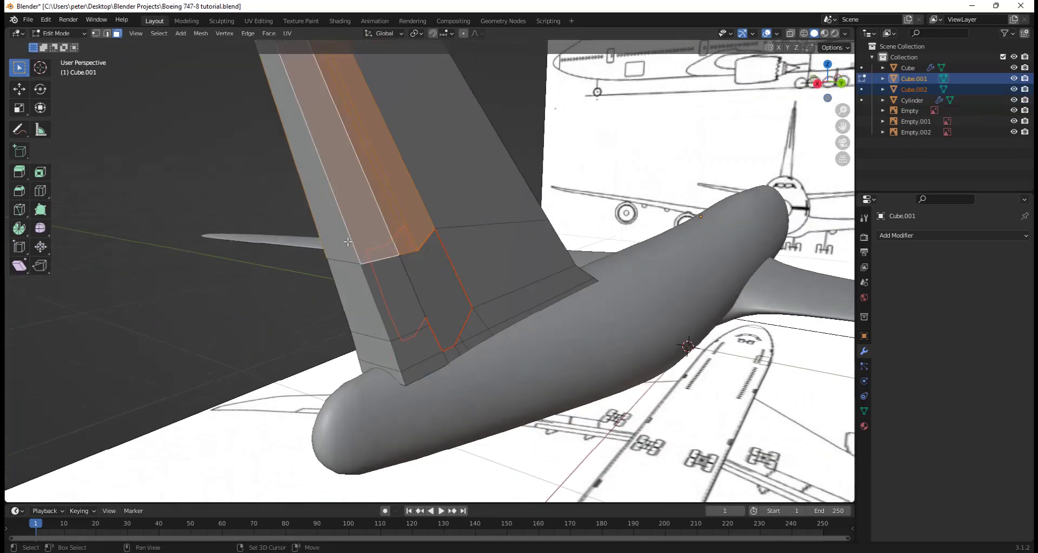
{"action": "key", "text": "ctrl+x"}
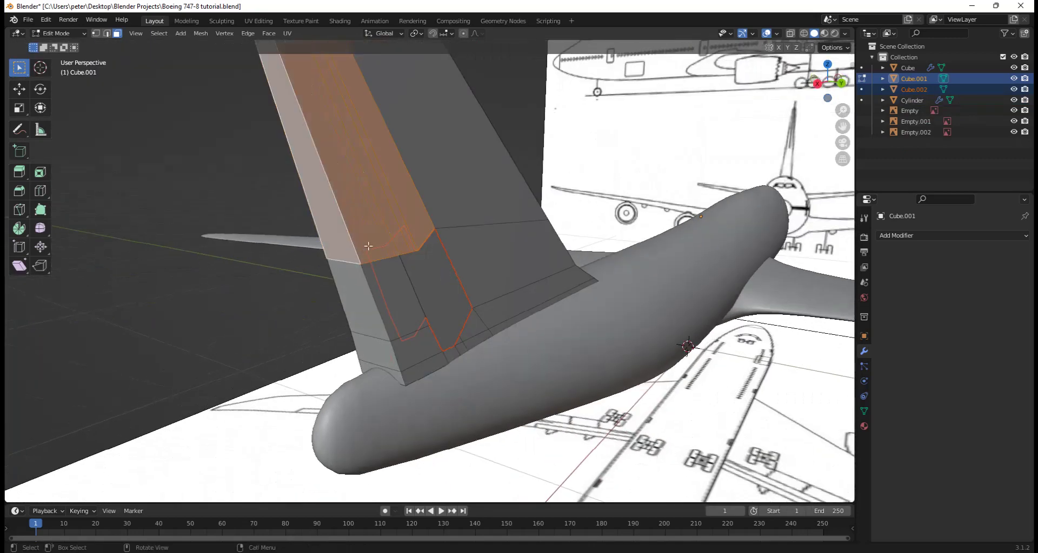
{"action": "key", "text": "p"}
{"action": "left_click", "coordinate": [368, 244]}
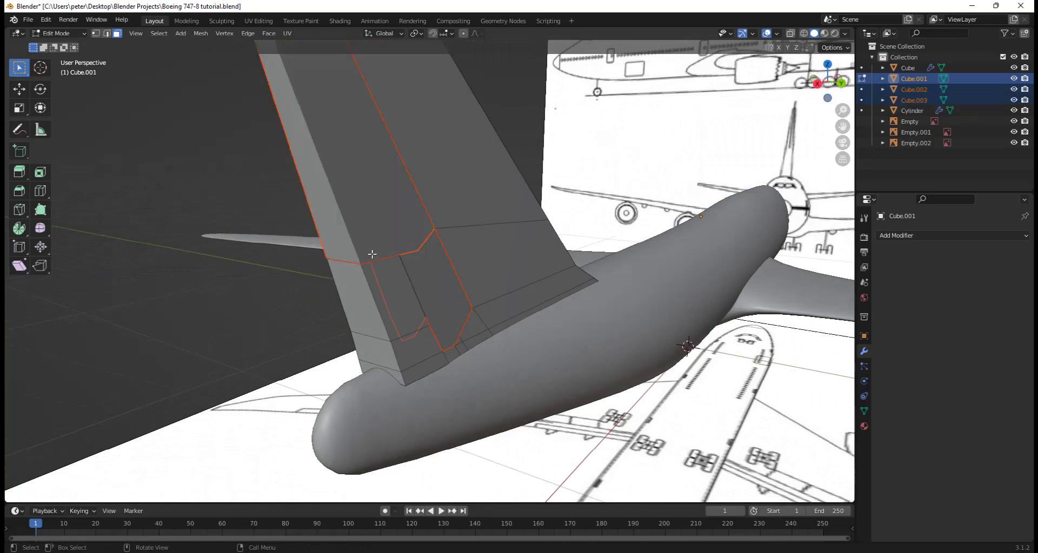
{"action": "middle_click_drag", "start_coordinate": [390, 259], "coordinate": [480, 260]}
Select the lower tail fin faces, including the dark face, from front and rear
{"action": "left_click", "coordinate": [476, 309]}
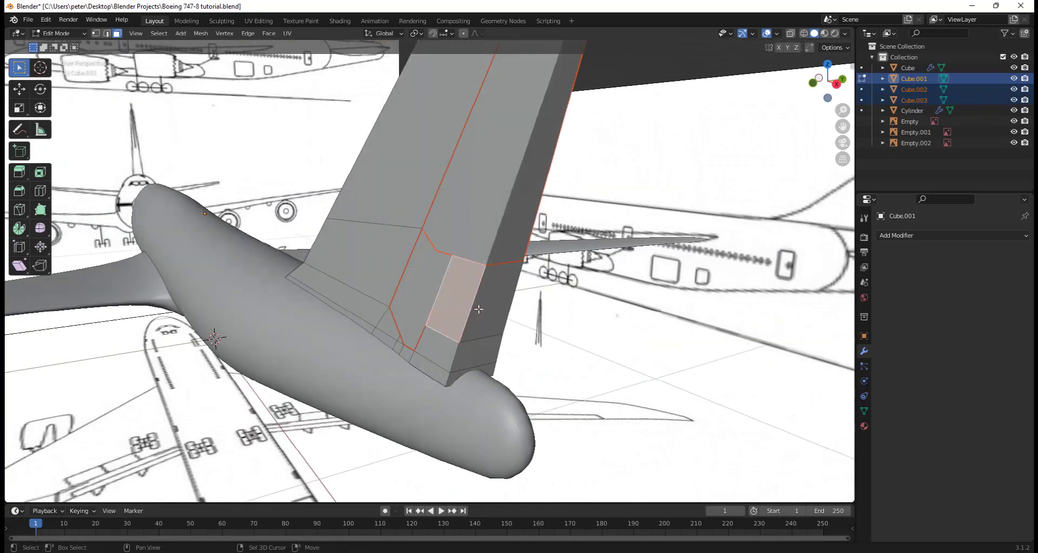
{"action": "left_click", "coordinate": [478, 309], "text": "shift"}
{"action": "left_click", "coordinate": [442, 345], "text": "shift"}
{"action": "left_click", "coordinate": [475, 352], "text": "shift"}
{"action": "middle_click_drag", "start_coordinate": [475, 353], "coordinate": [411, 343]}
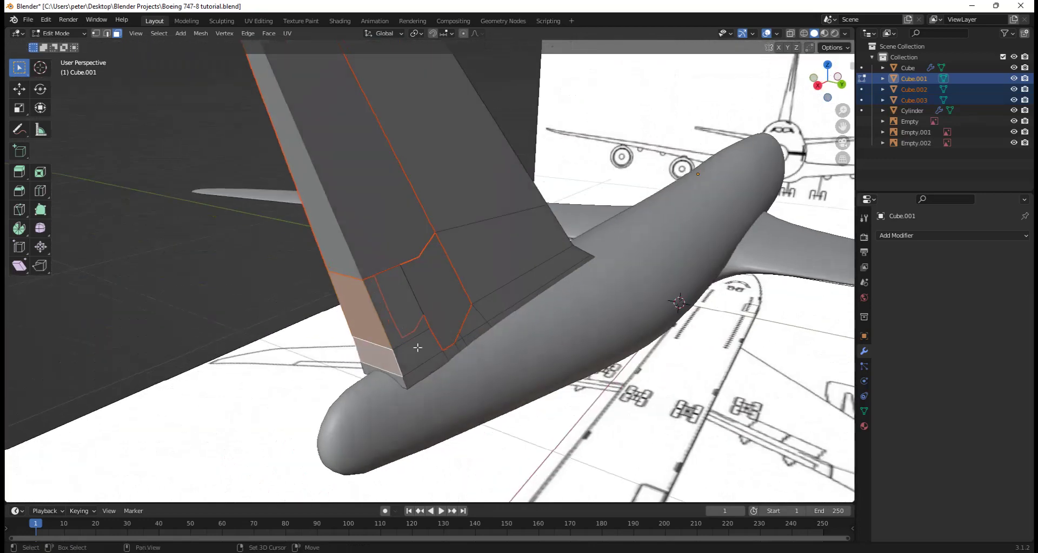
{"action": "left_click", "coordinate": [417, 349], "text": "shift"}
Split the selected lower fin faces off as Cube.004, then return to Object Mode
{"action": "right_click", "coordinate": [420, 338]}
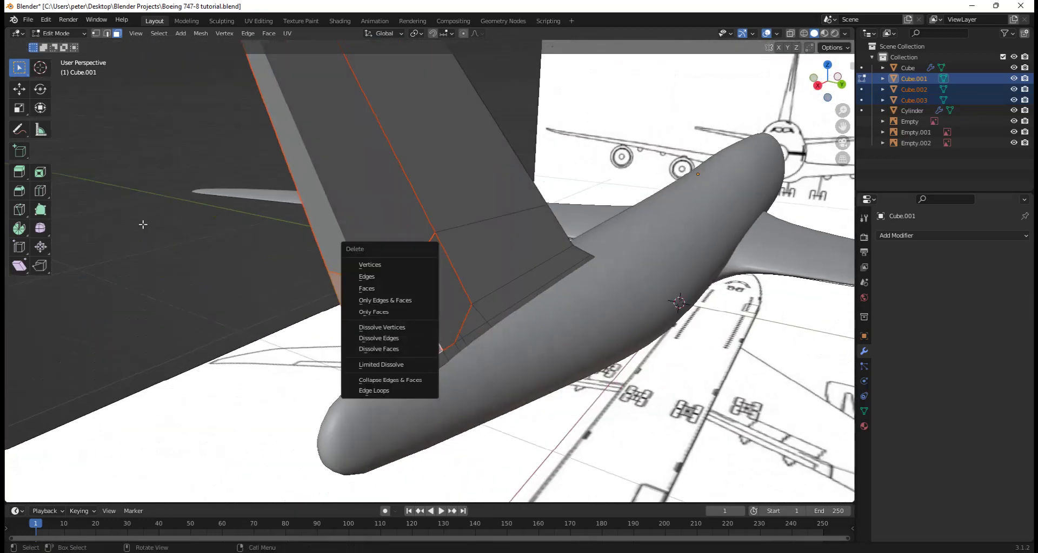
{"action": "key", "text": "p"}
{"action": "left_click", "coordinate": [319, 287]}
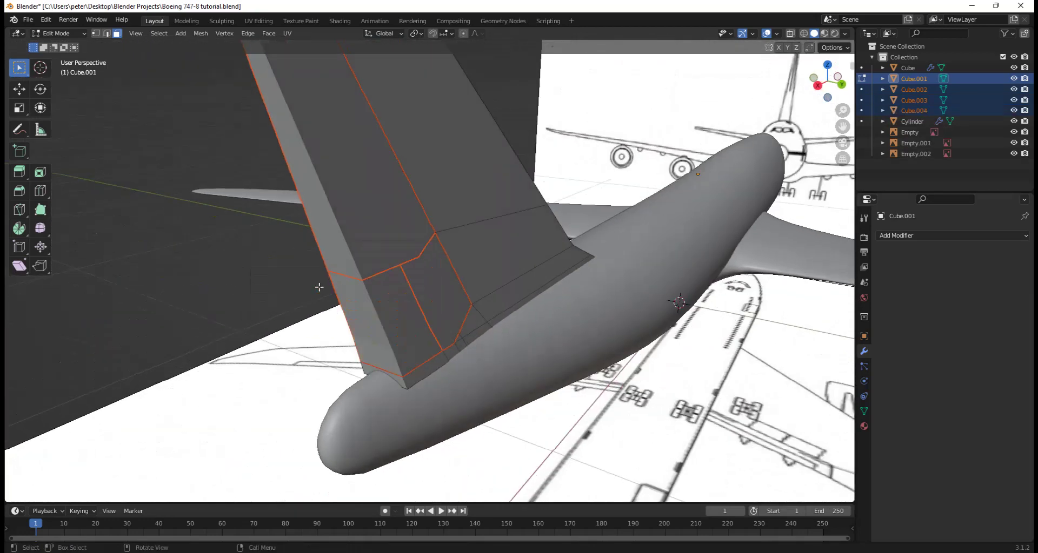
{"action": "middle_click_drag", "start_coordinate": [433, 355], "coordinate": [483, 325]}
{"action": "key", "text": "Tab"}
In Edit Mode, select the four trailing-edge faces of the fin, bottom face to tall upper face
{"action": "scroll", "coordinate": [526, 366], "scroll_direction": "up", "scroll_amount": 3}
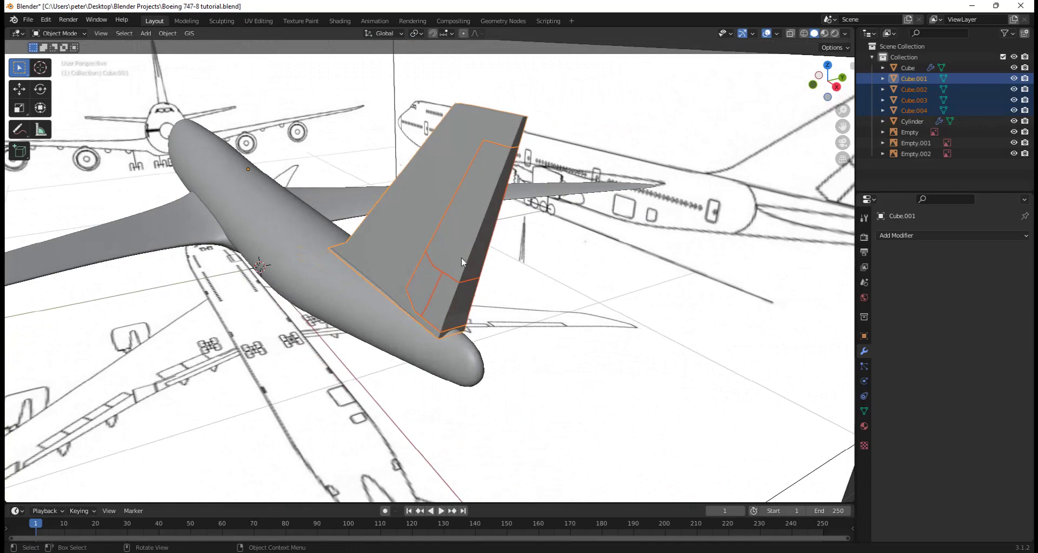
{"action": "key", "text": "Tab"}
{"action": "scroll", "coordinate": [548, 338], "scroll_direction": "up", "scroll_amount": 3}
{"action": "middle_click_drag", "start_coordinate": [548, 337], "coordinate": [487, 340]}
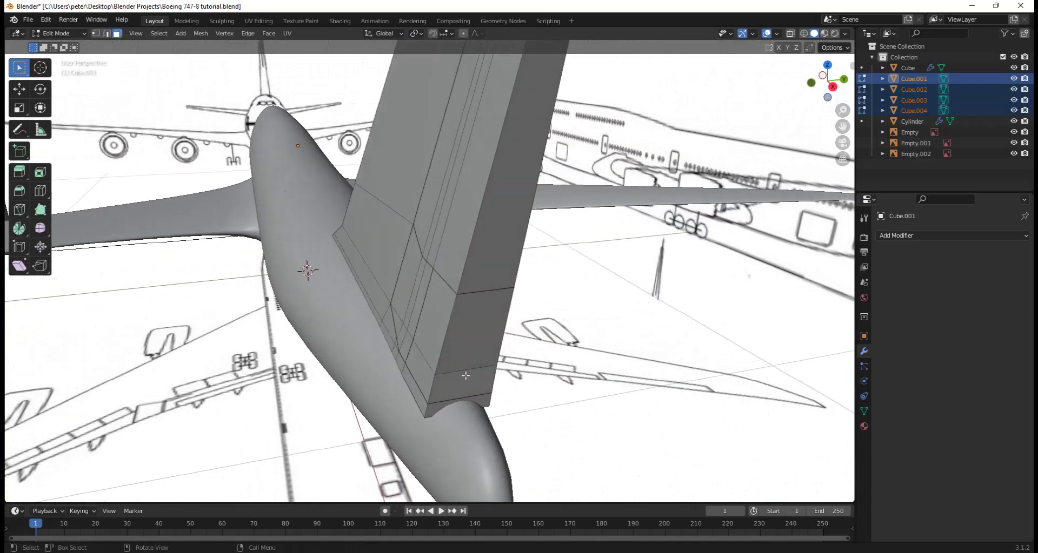
{"action": "left_click", "coordinate": [440, 410]}
{"action": "left_click", "coordinate": [455, 385], "text": "shift"}
{"action": "left_click", "coordinate": [480, 303], "text": "shift"}
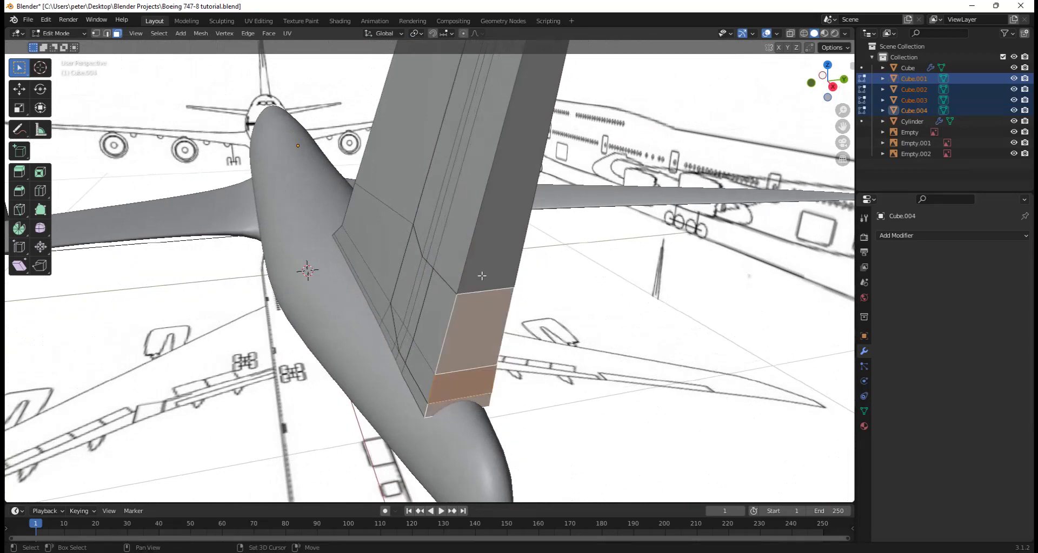
{"action": "left_click", "coordinate": [486, 285], "text": "shift"}
{"action": "scroll", "coordinate": [498, 302], "scroll_direction": "down", "scroll_amount": 1}
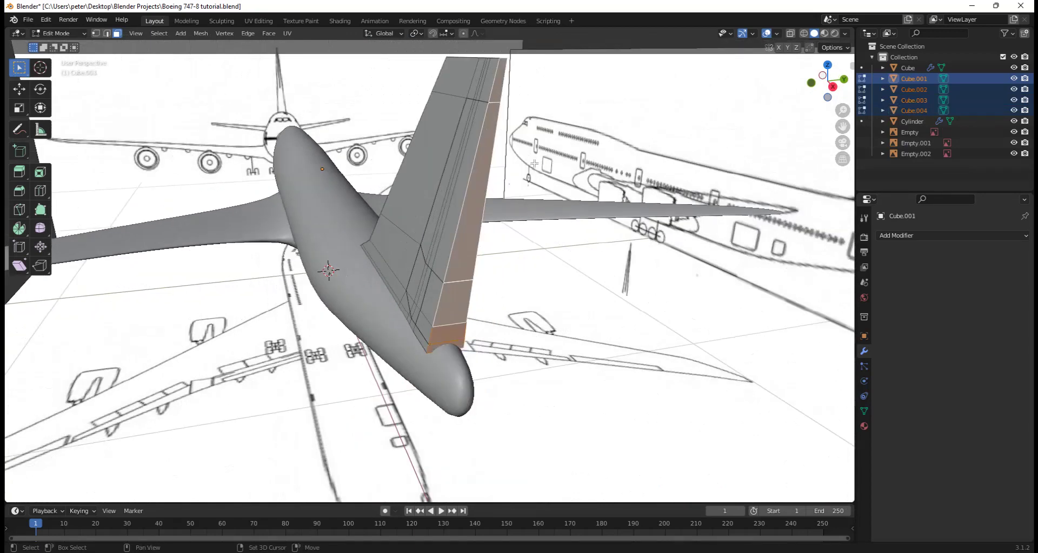
After one cancelled try, scale the trailing-edge faces down along global Y with proportional editing
{"action": "key", "text": "s"}
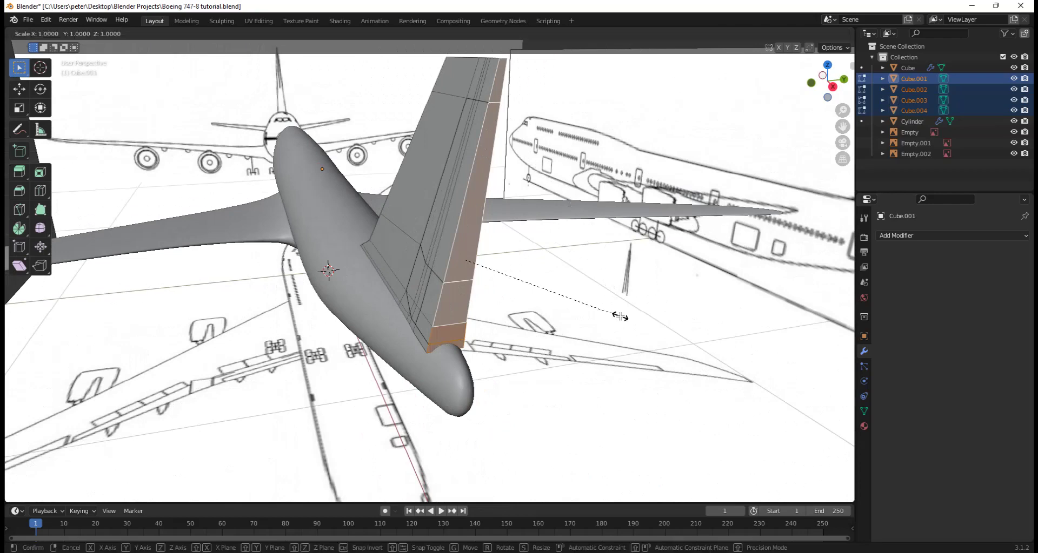
{"action": "key", "text": "y"}
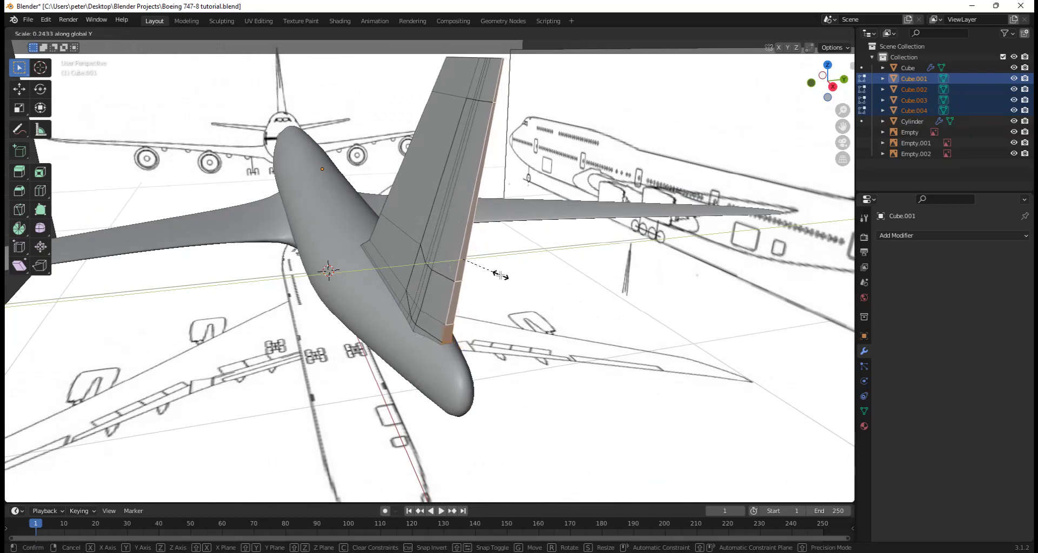
{"action": "key", "text": "Escape"}
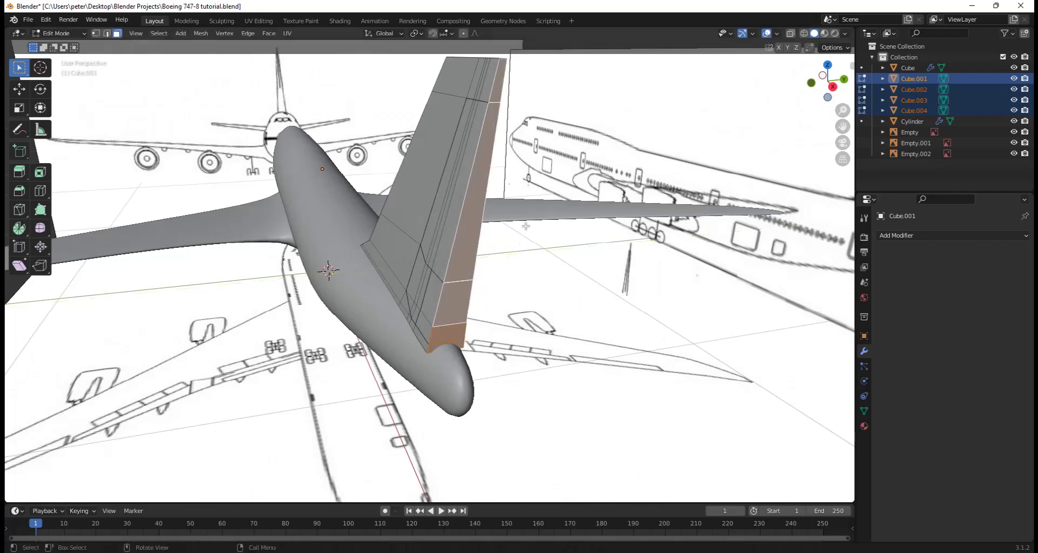
{"action": "key", "text": "s"}
{"action": "key", "text": "y"}
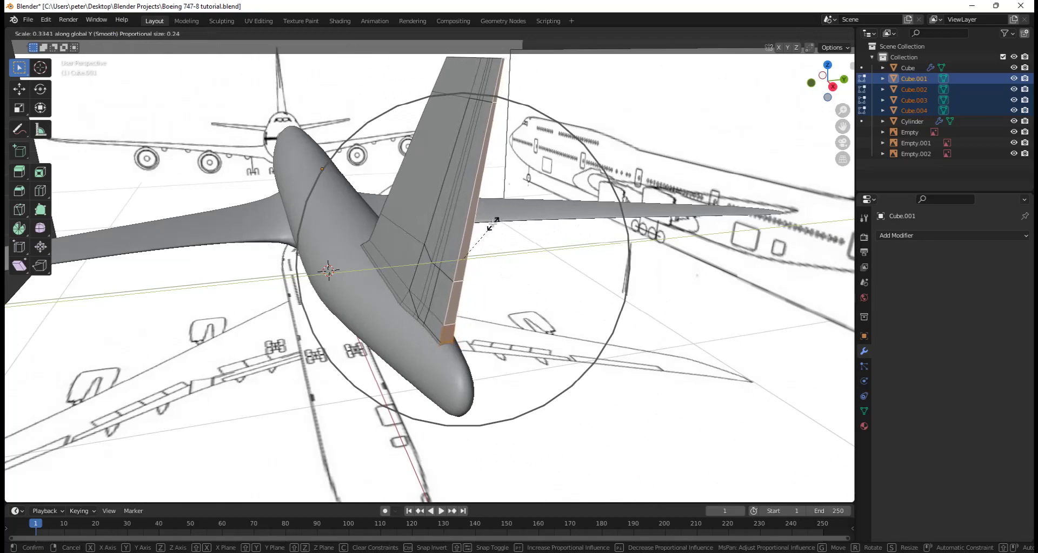
{"action": "left_click", "coordinate": [493, 222]}
{"action": "middle_click_drag", "start_coordinate": [446, 267], "coordinate": [542, 270]}
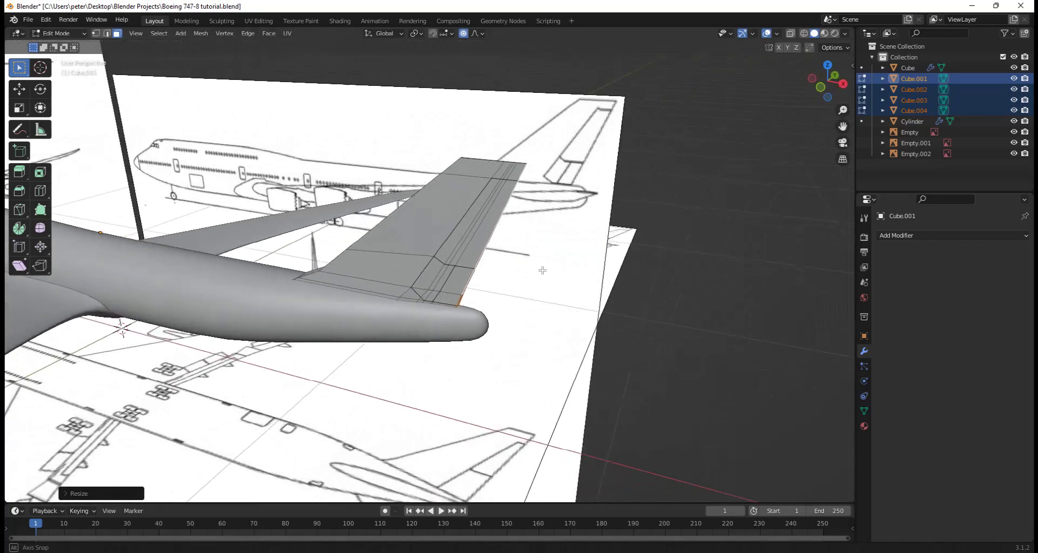